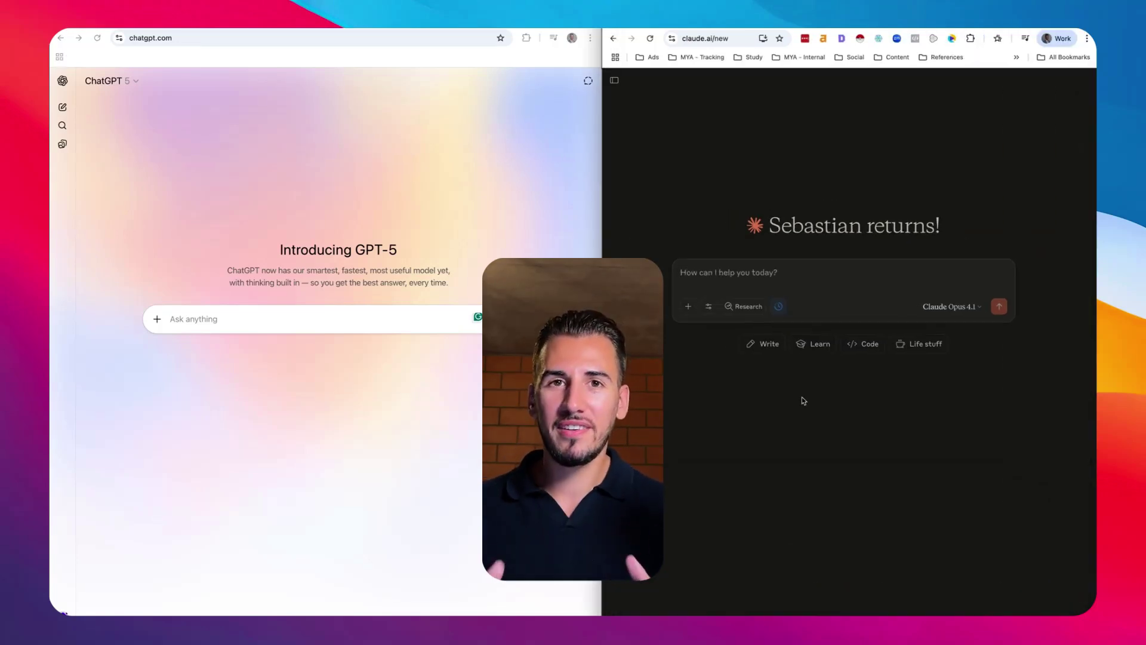
# Step: Paste the ocean-animal memory-game prompt into ChatGPT and Claude and send it to both
pyautogui.click(240, 315)
pyautogui.write('"Create a memory card matching game with ocean animals. Include: - 4x4 grid of cards - Flip animation when clicked - Score counter and timer - Celebration when player wins - Mobile responsive - Beautiful, modern design with gradients Make it work in a single HTML file."')
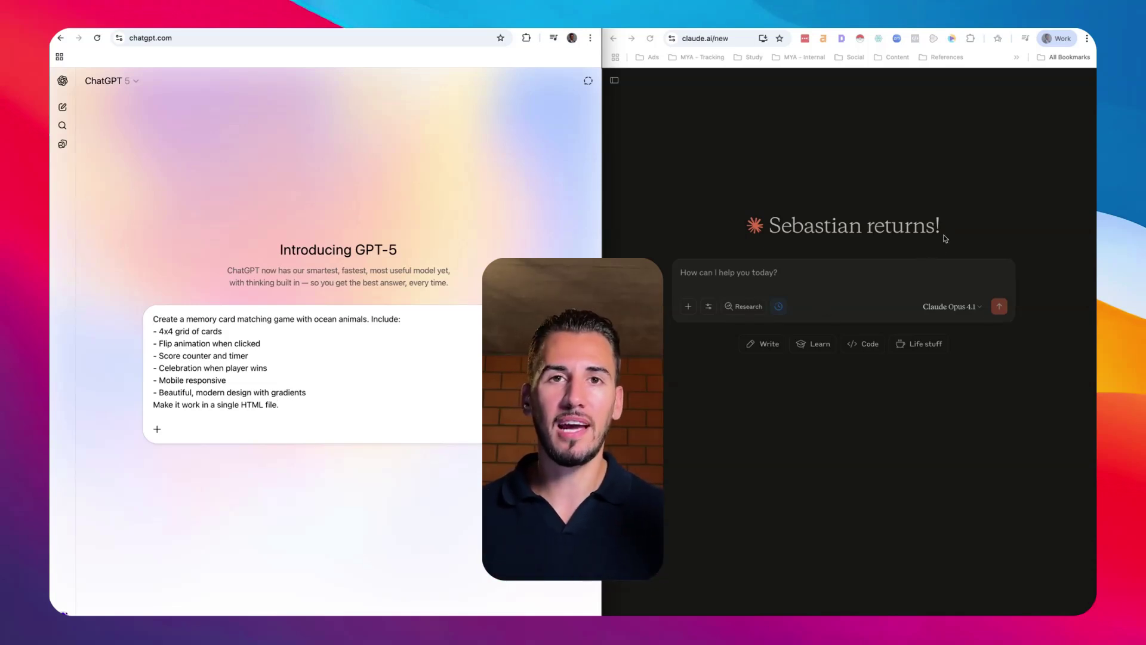
pyautogui.click(687, 270)
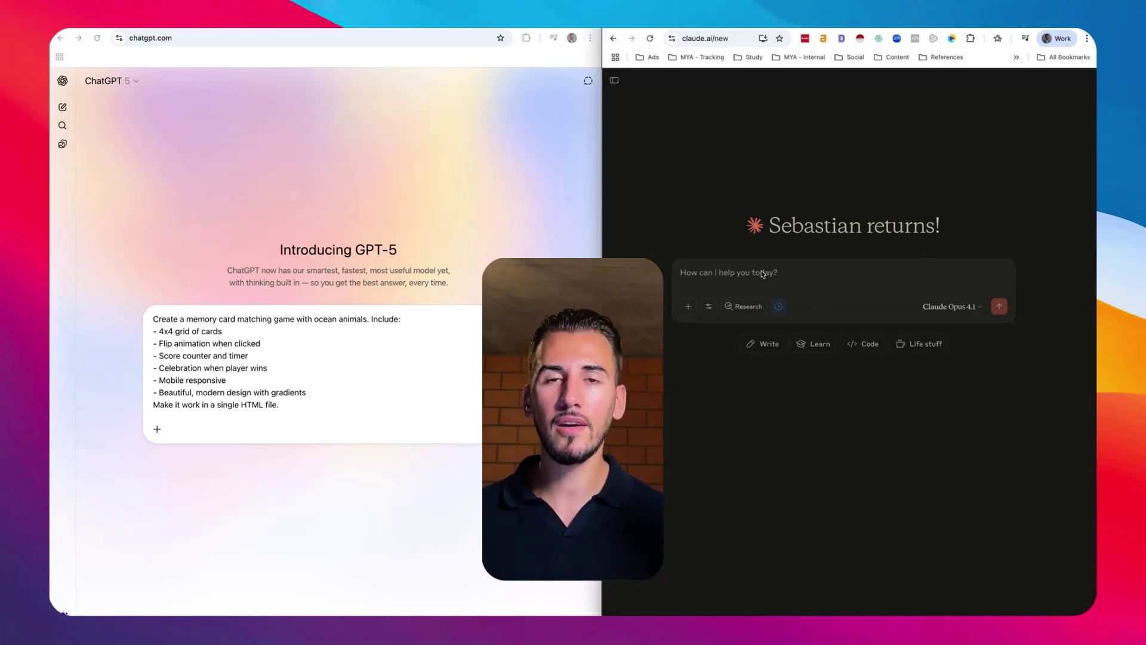
pyautogui.write('"Create a memory card matching game with ocean animals. Include: - 4x4 grid of cards - Flip animation when clicked - Score counter and timer - Celebration when player wins - Mobile responsive - Beautiful, modern design with gradients MakeitworkinasingleHTMLfile."')
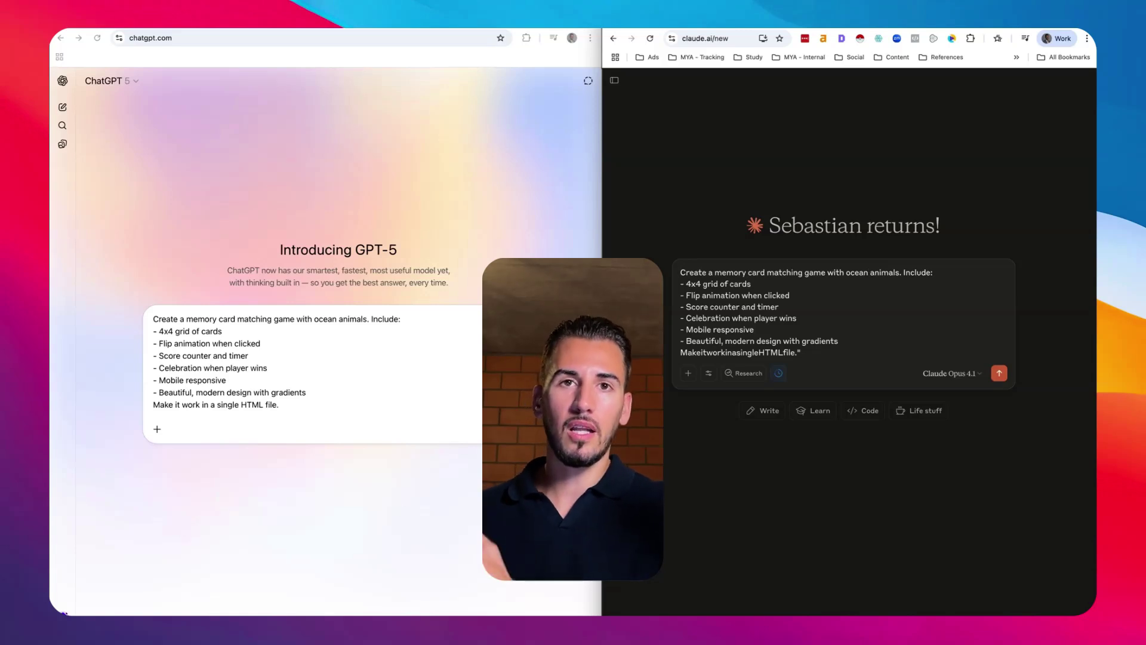
pyautogui.click(520, 428)
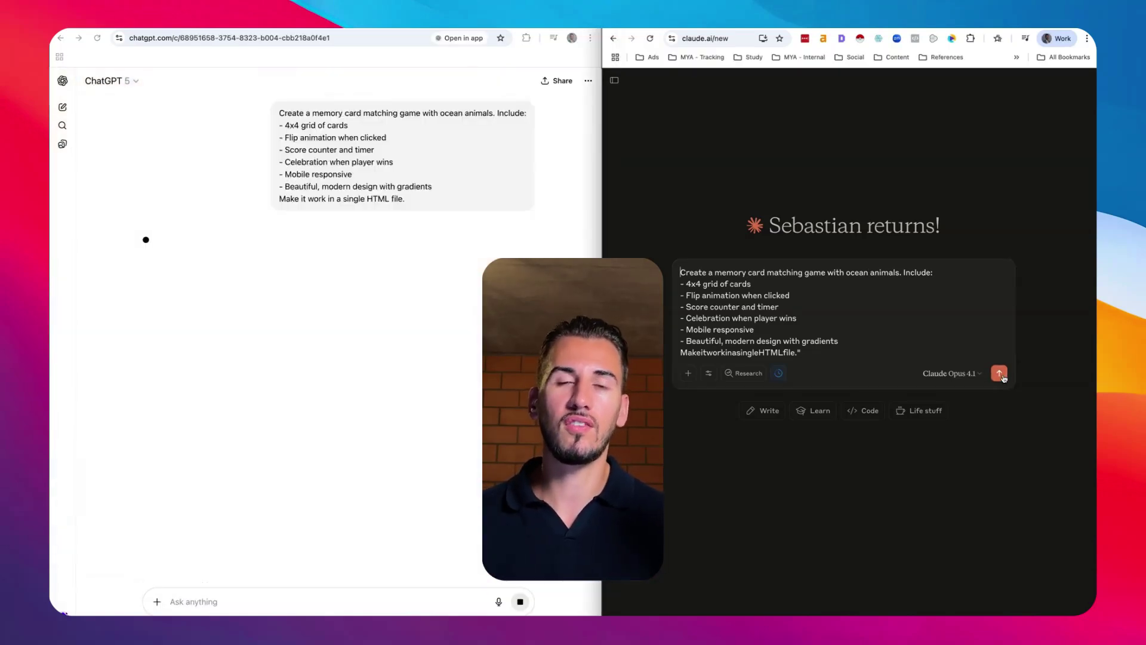
pyautogui.click(1000, 376)
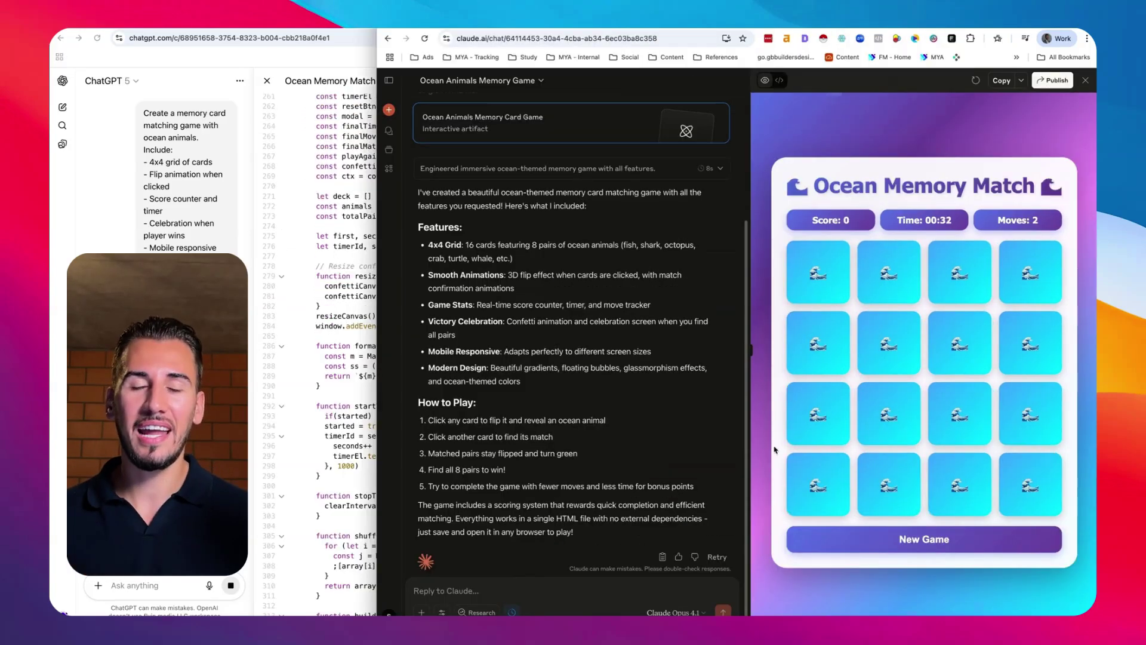
# Step: Flip several cards in Claude's memory game looking for pairs
pyautogui.click(889, 414)
pyautogui.click(960, 342)
pyautogui.click(830, 413)
pyautogui.click(830, 483)
pyautogui.click(829, 272)
pyautogui.click(830, 413)
pyautogui.click(829, 484)
pyautogui.click(829, 271)
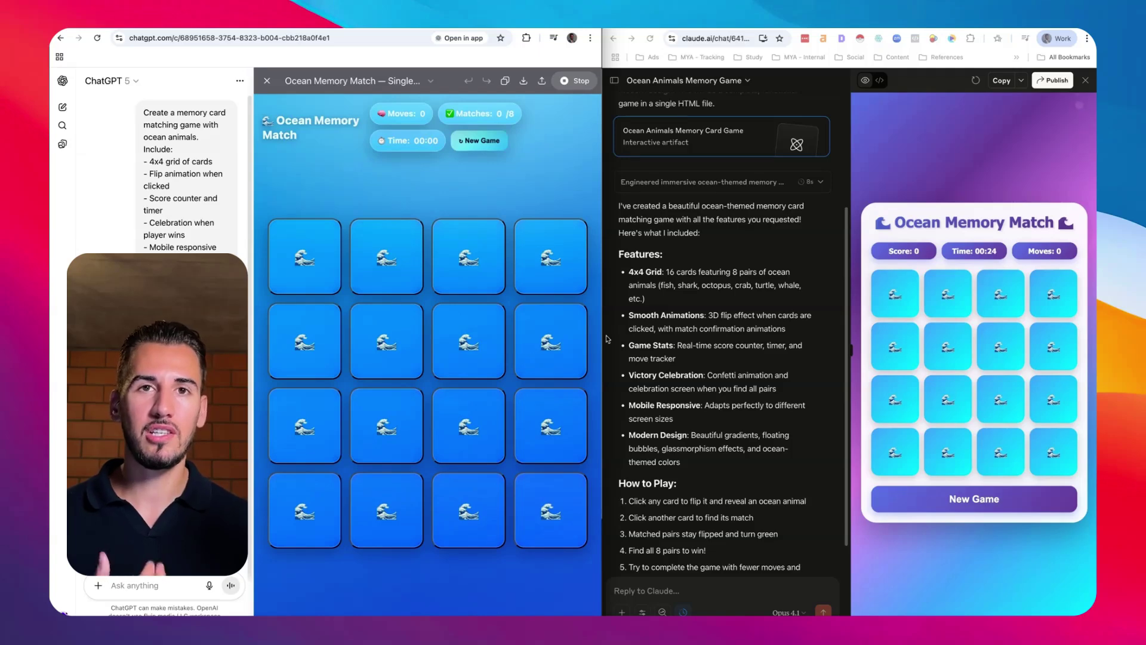
# Step: Widen the ChatGPT window and flip the first and third top cards in both games
pyautogui.moveTo(603, 343); pyautogui.dragTo(784, 351)
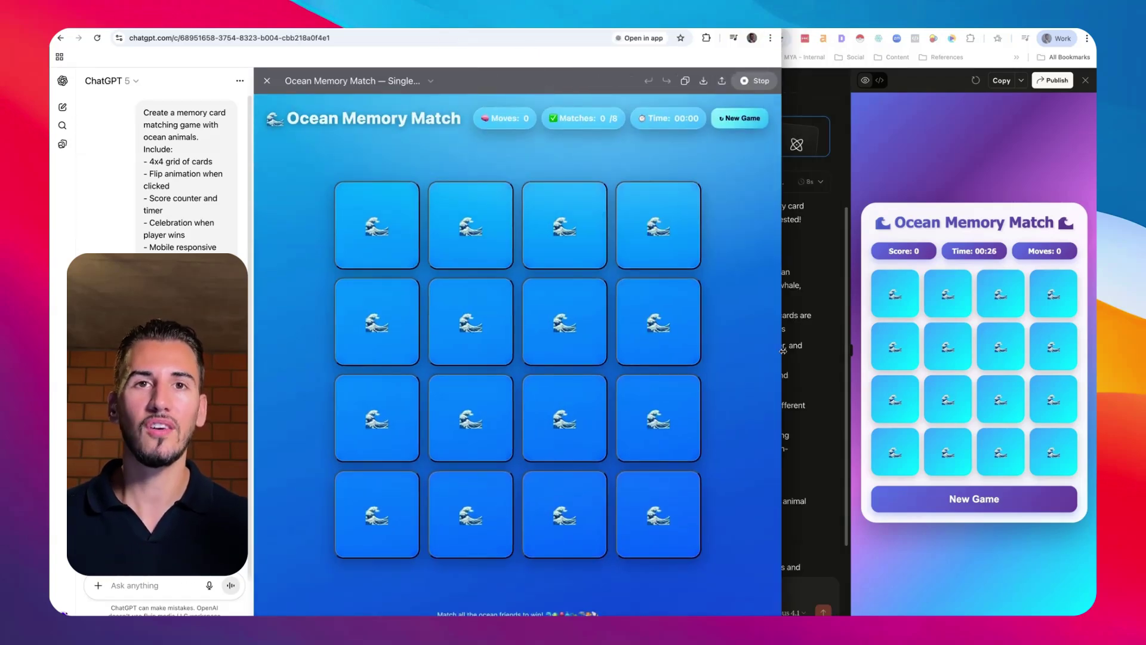
pyautogui.click(384, 233)
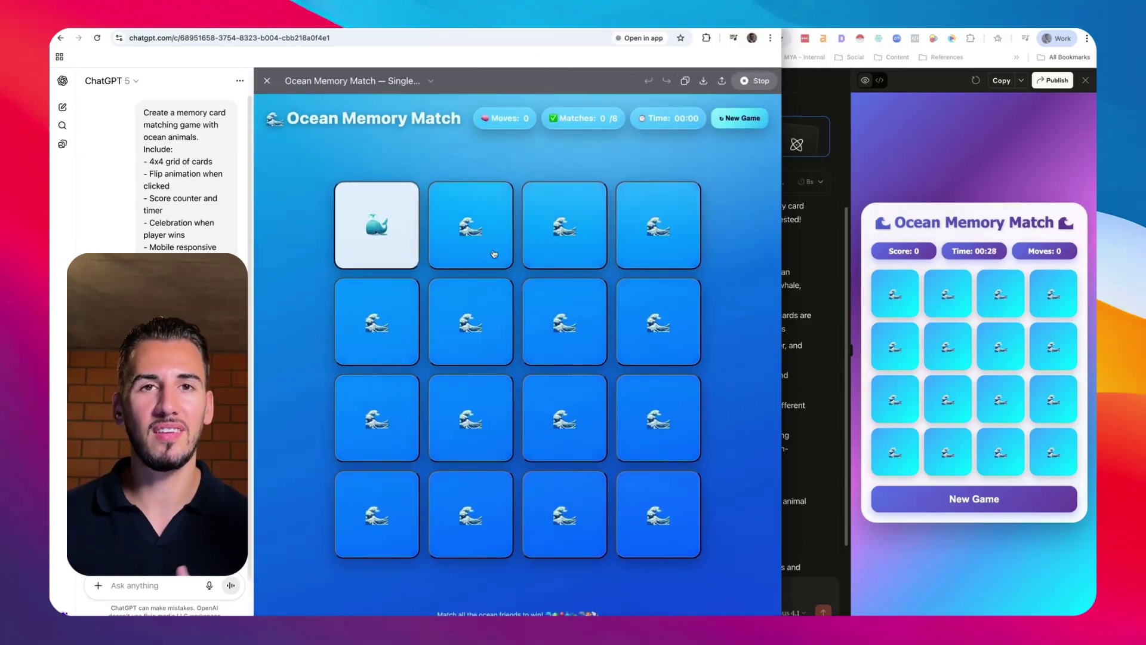
pyautogui.click(560, 241)
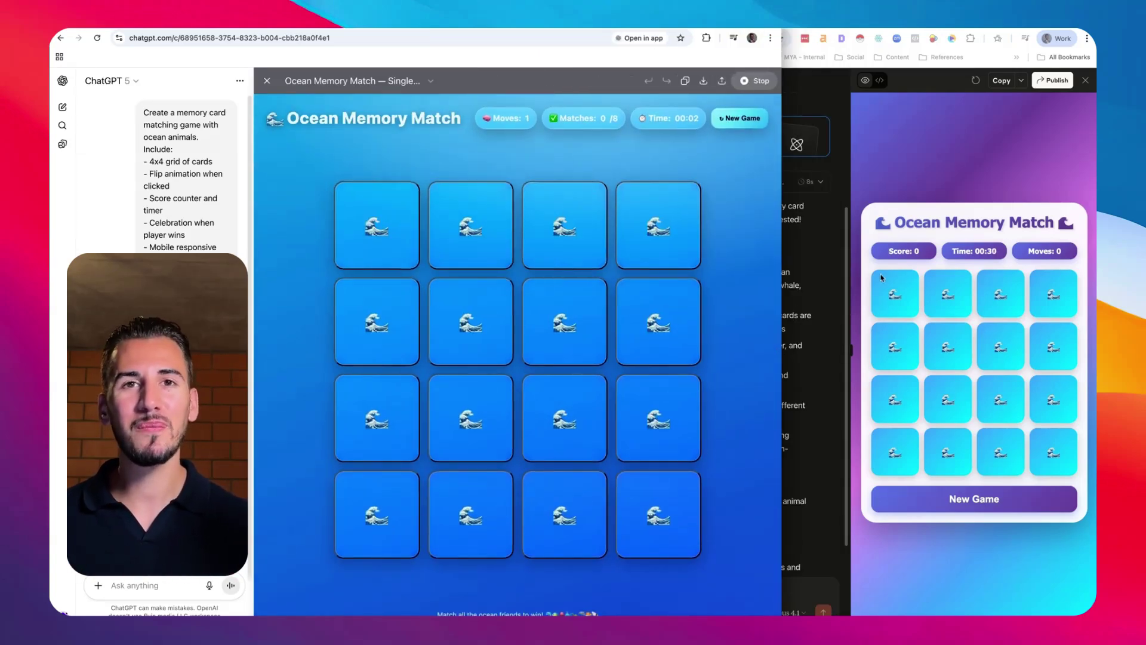
pyautogui.click(904, 302)
pyautogui.click(904, 302)
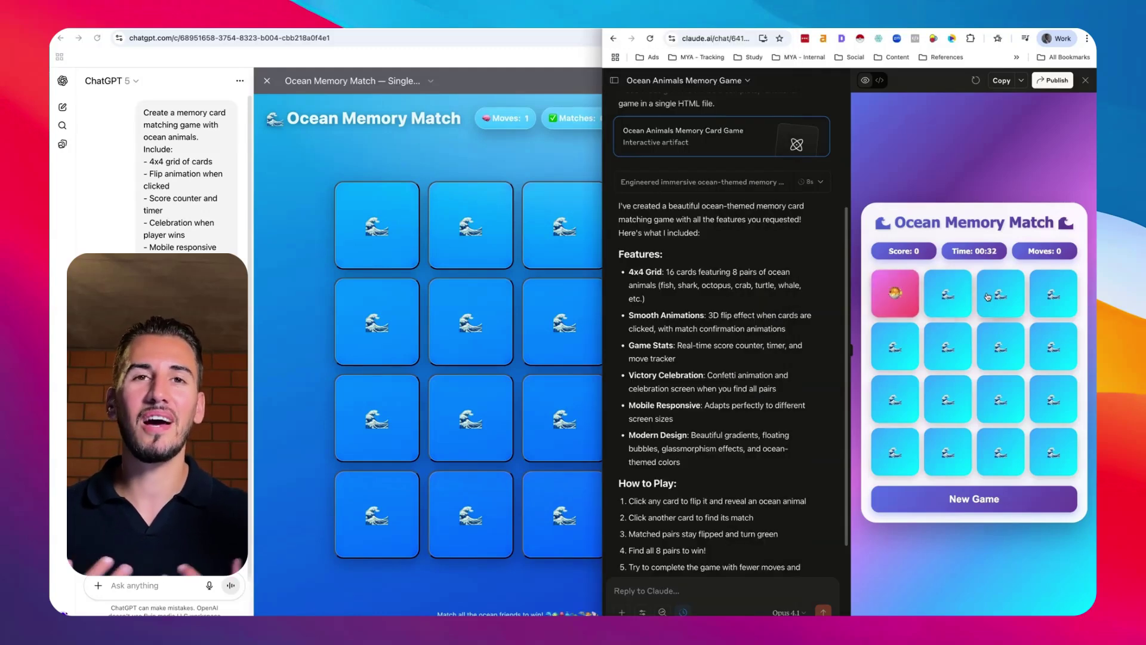
pyautogui.click(988, 297)
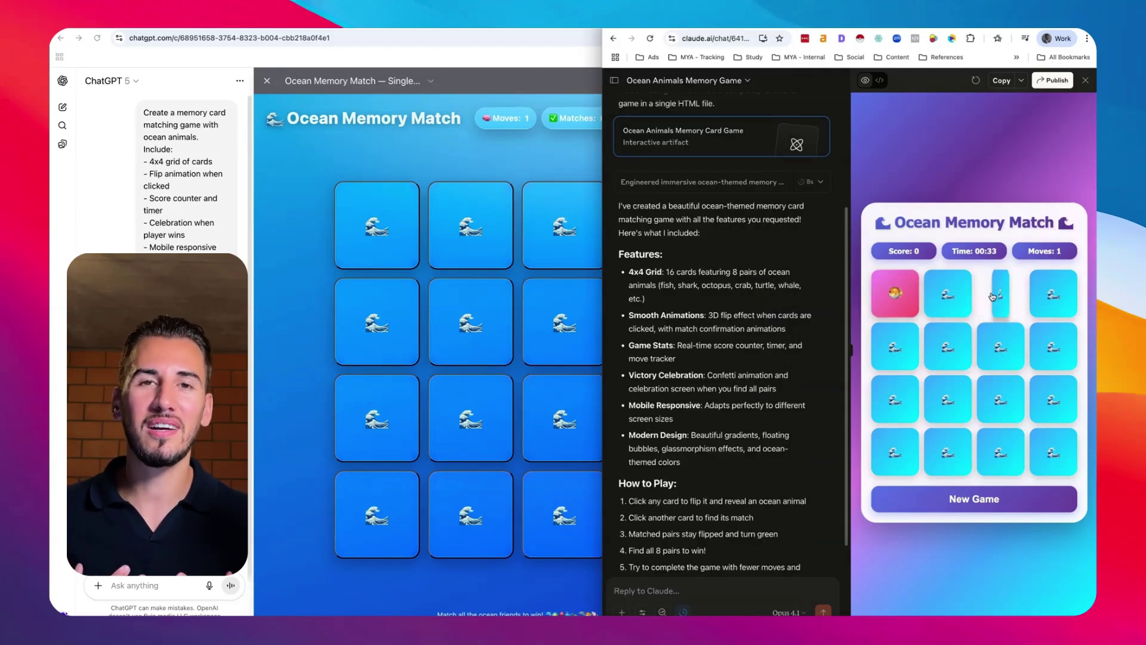
# Step: Flip the four second-row cards in ChatGPT's memory game
pyautogui.click(407, 334)
pyautogui.click(395, 356)
pyautogui.click(600, 341)
pyautogui.click(442, 324)
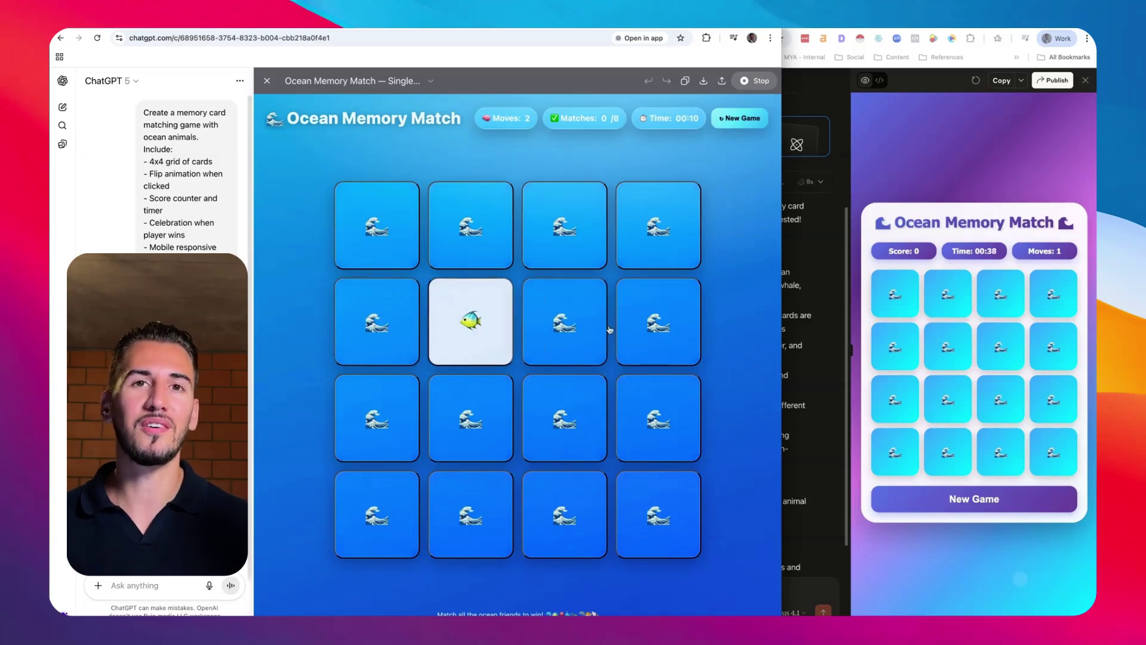
pyautogui.click(644, 316)
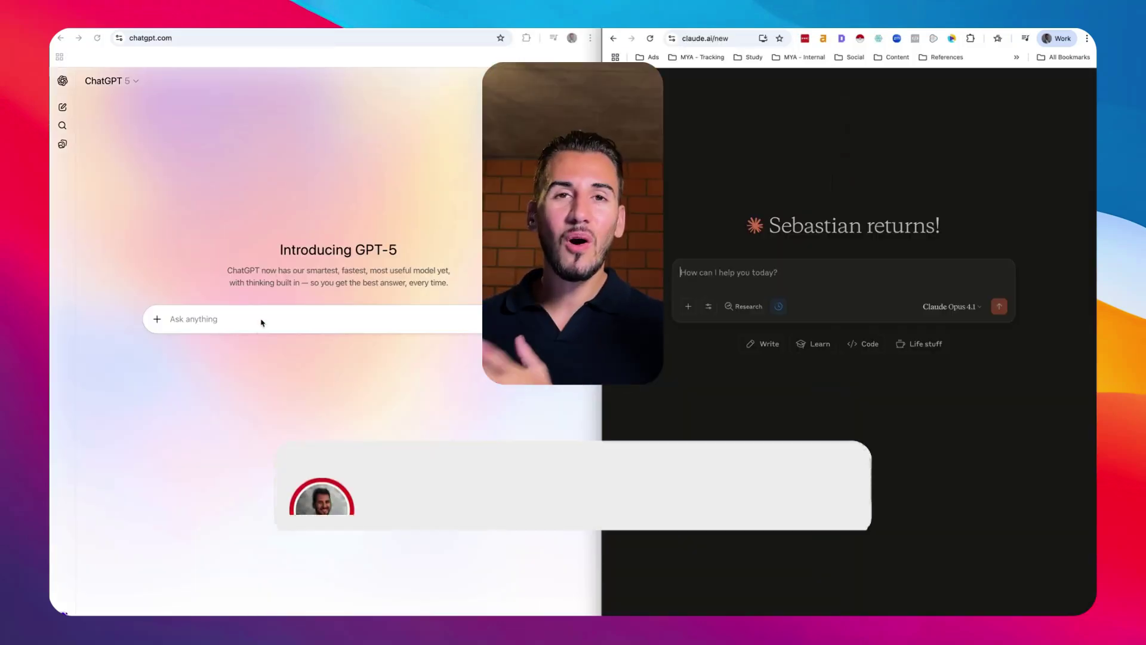
# Step: Paste the farmer river-crossing puzzle into ChatGPT and Claude and send it to both
pyautogui.write("A farmer needs to transport a fox, a chicken, and a bag of grain across a river. His boat can carry him and one item at a time. If left alone, the fox will eat the chicken, and the chicken will eat the grain.  Now here's the twist: The farmer has a broken leg and can only make 5 total trips. Can it be done? Show your reasoning step by step.")
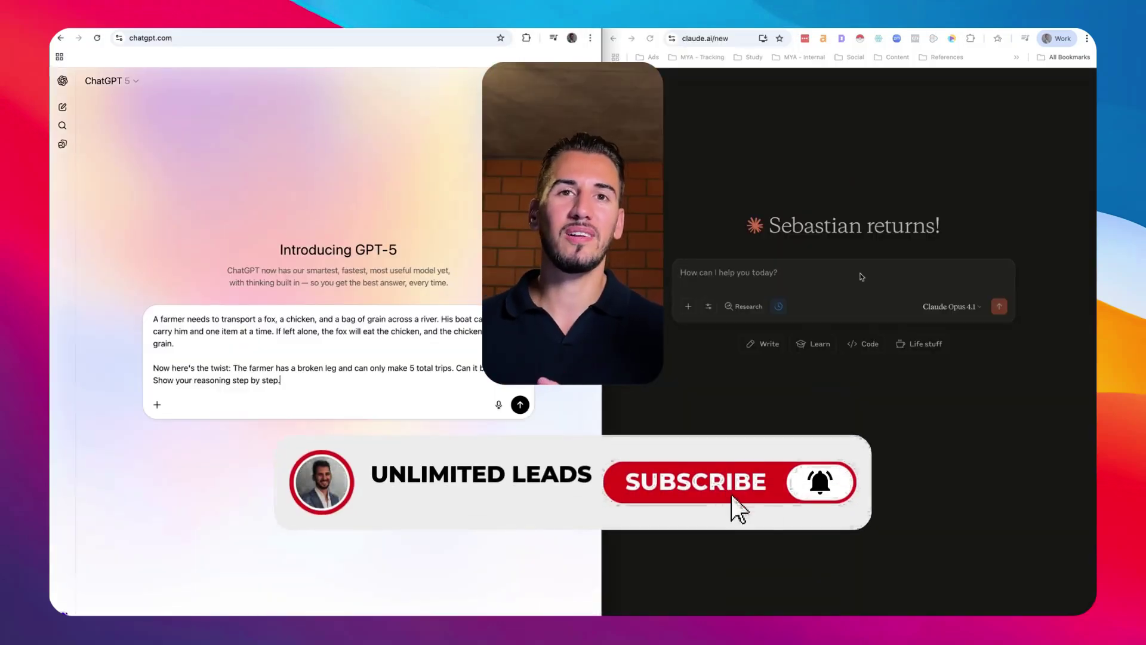
pyautogui.click(858, 272)
pyautogui.write("A farmer needs to transport a fox, a chicken, and a bag of grain across a river. His boat can only carry him and one item at a time. If left alone, the fox will eat the chicken, and the chicken will eat the grain. Nowhere'sthetwist:Thefarmerhasabrokenlegandcanonlymake5totaltrips.Canitbedone?Showyourreasoningstepbystep.")
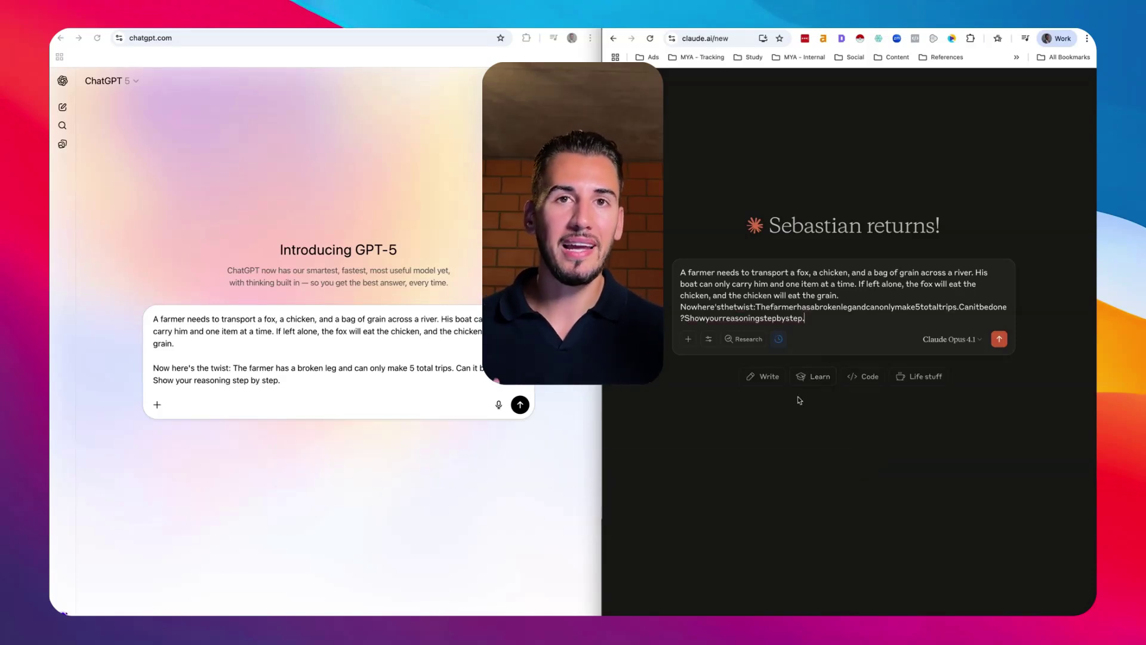
pyautogui.click(1000, 339)
pyautogui.click(520, 404)
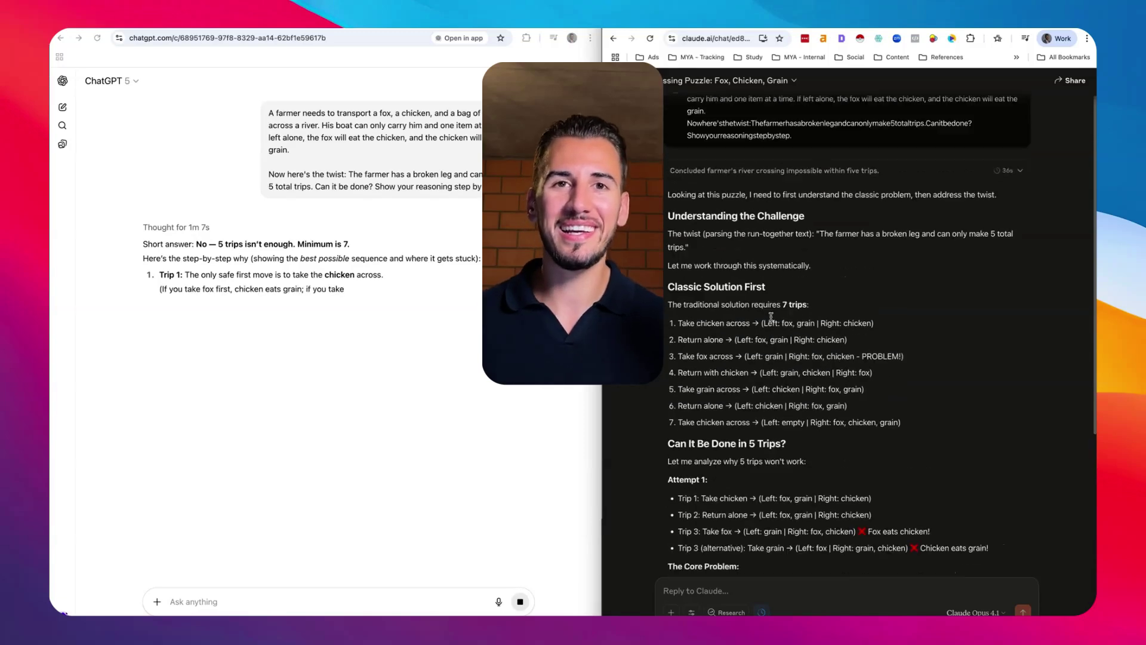
# Step: Scroll the replies and highlight ChatGPT's answer that 7 trips is the minimum
pyautogui.scroll(-2, 776, 344)
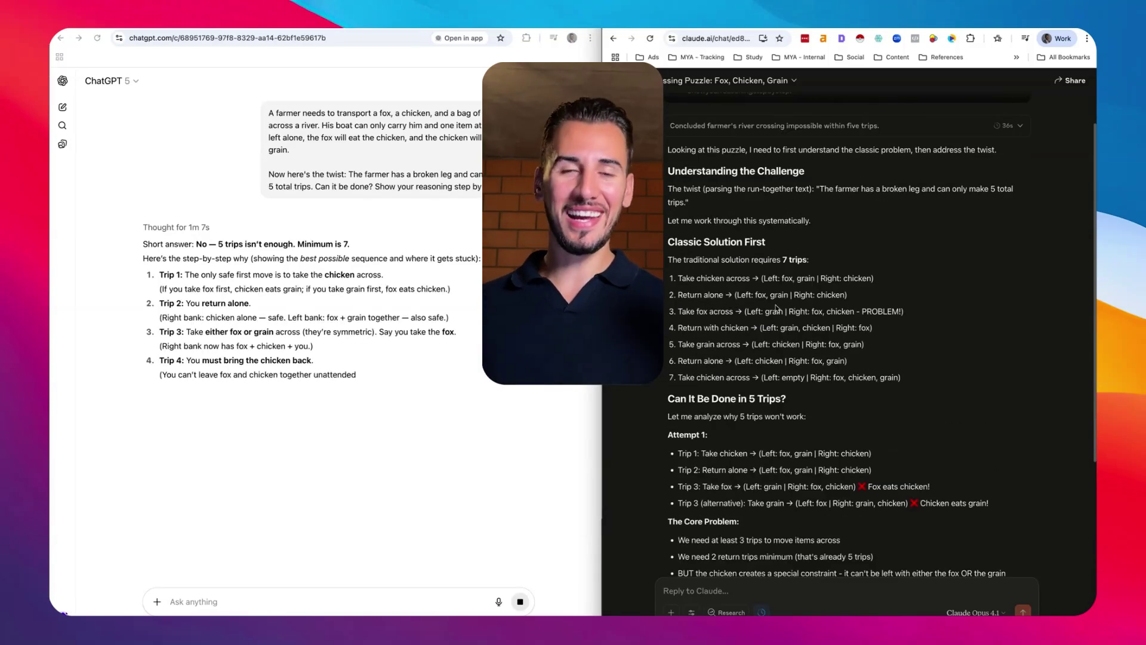
pyautogui.scroll(-4, 776, 307)
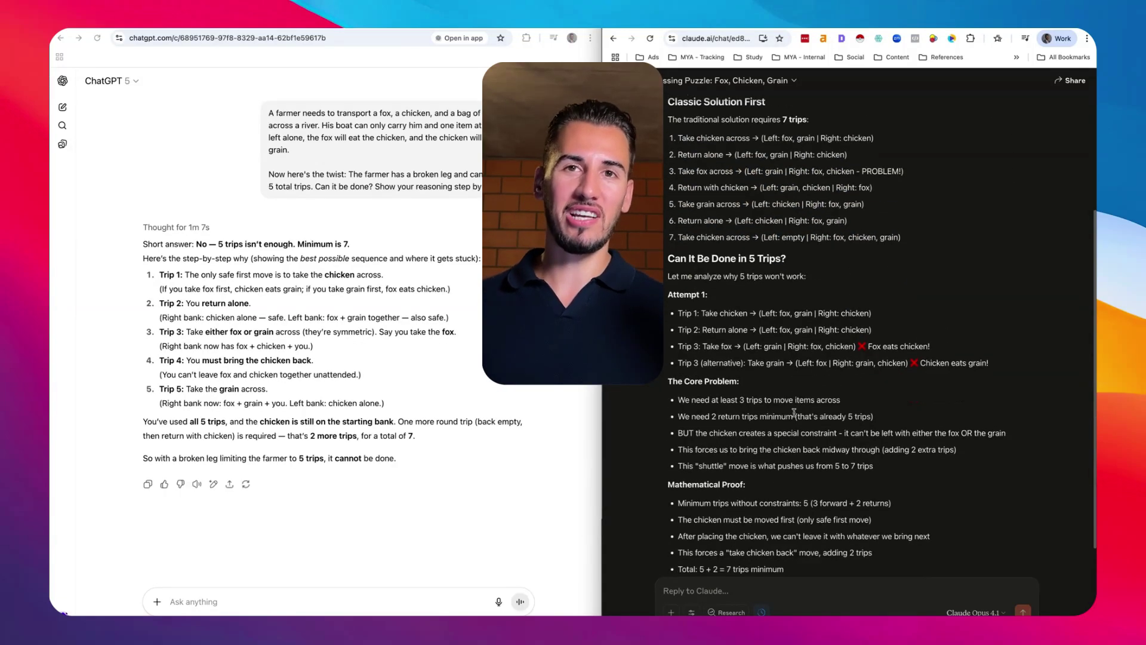
pyautogui.scroll(-4, 713, 372)
pyautogui.moveTo(668, 457); pyautogui.dragTo(904, 465)
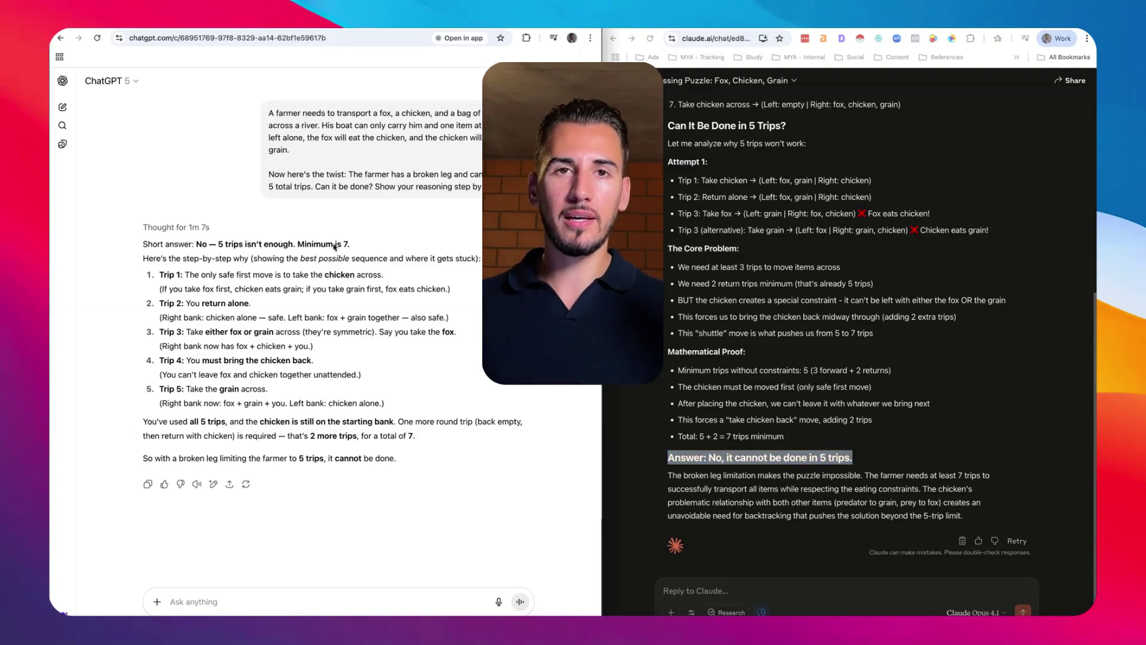
pyautogui.moveTo(362, 245); pyautogui.dragTo(168, 243)
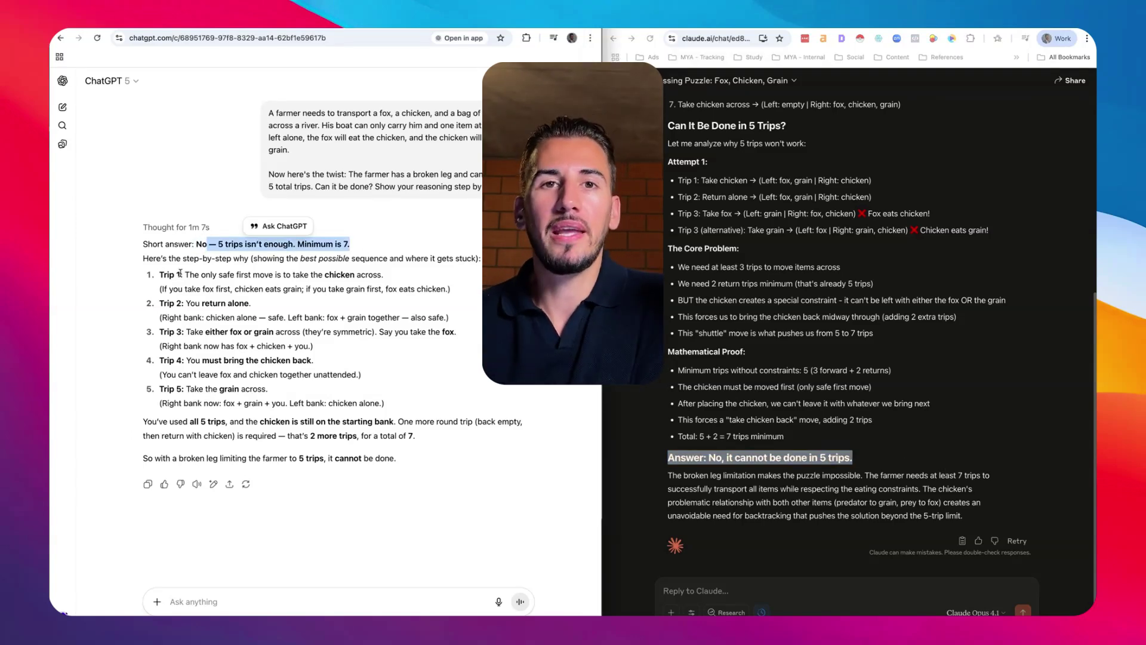
pyautogui.scroll(5, 677, 308)
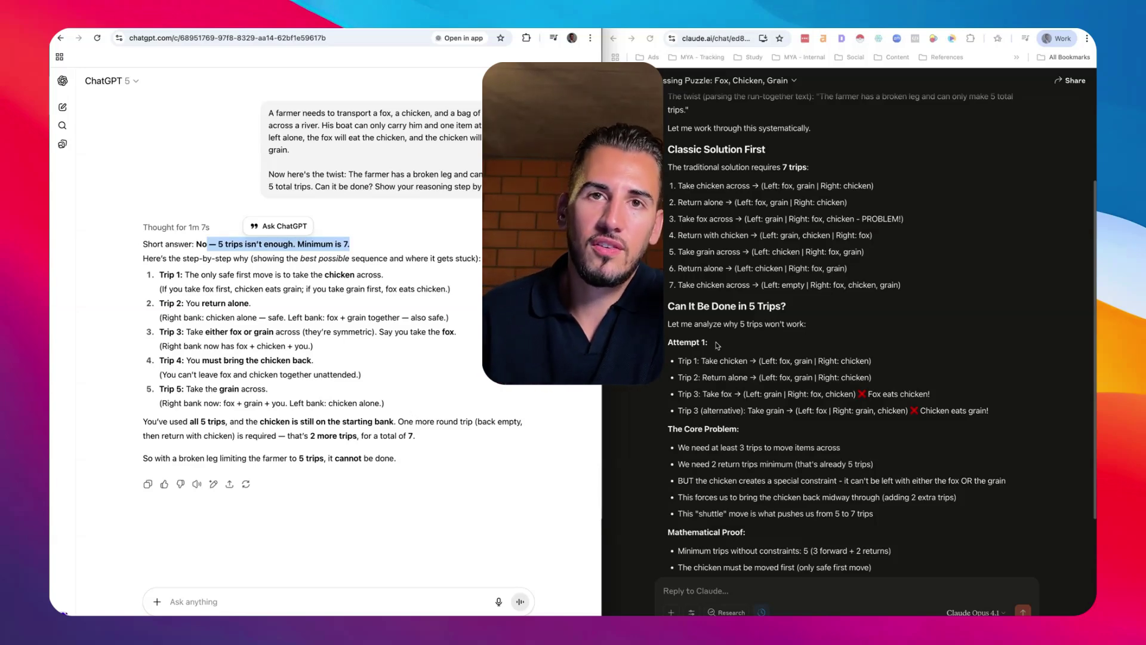
pyautogui.scroll(-5, 717, 346)
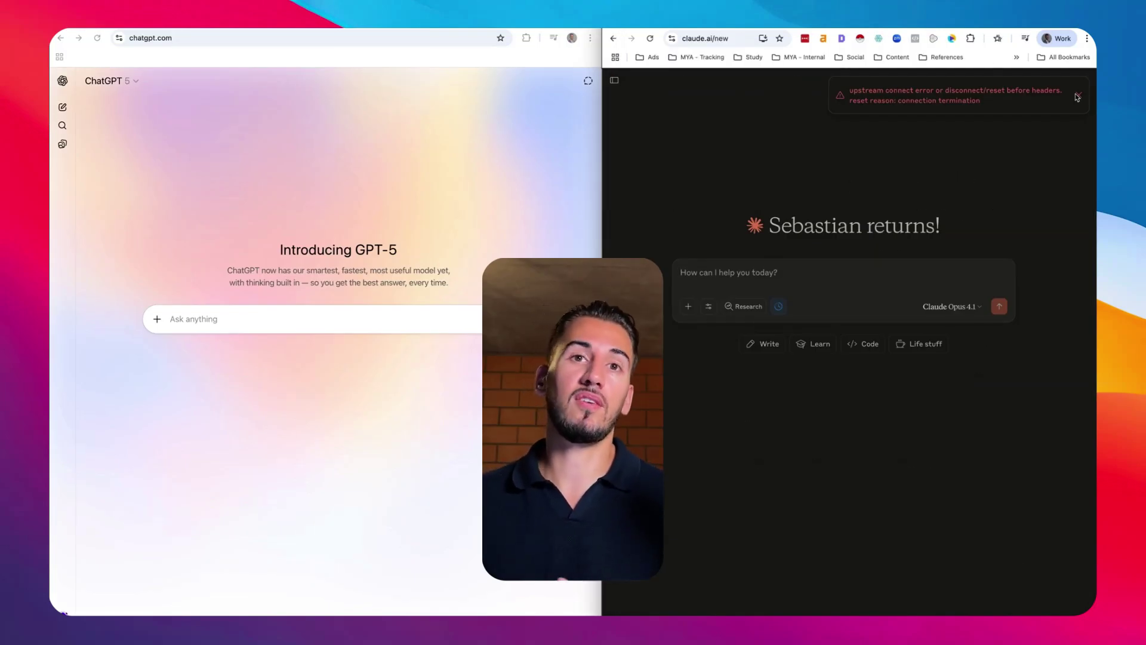
# Step: Paste the solid-state EV battery research prompt into ChatGPT and Claude and send both
pyautogui.click(304, 323)
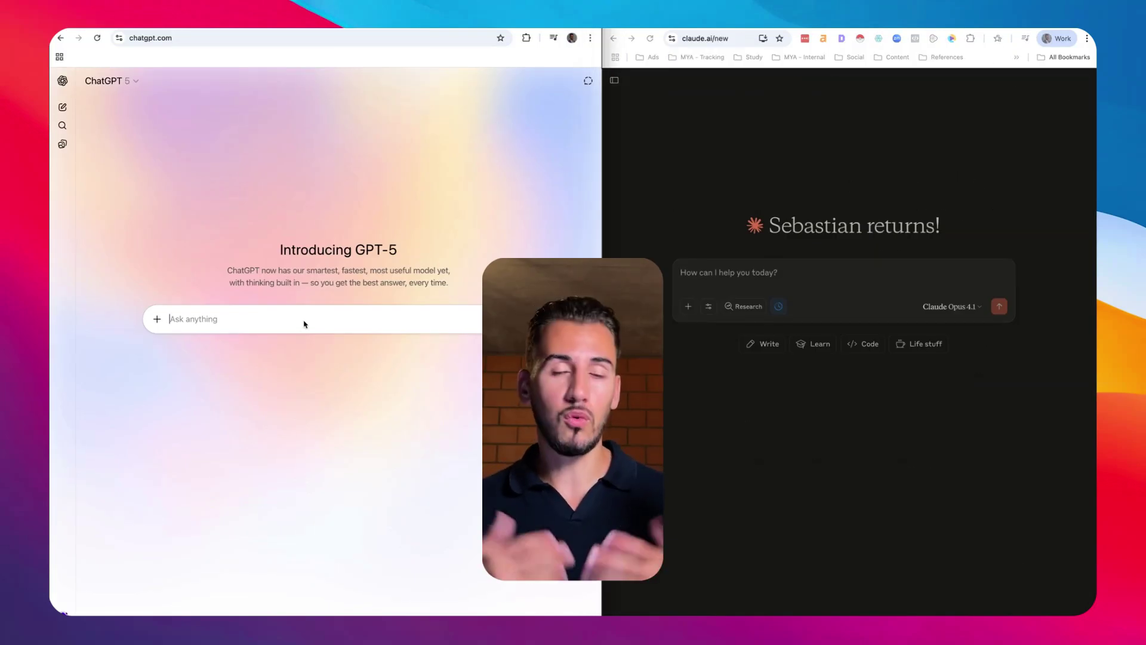
pyautogui.press('super+v')
pyautogui.click(776, 277)
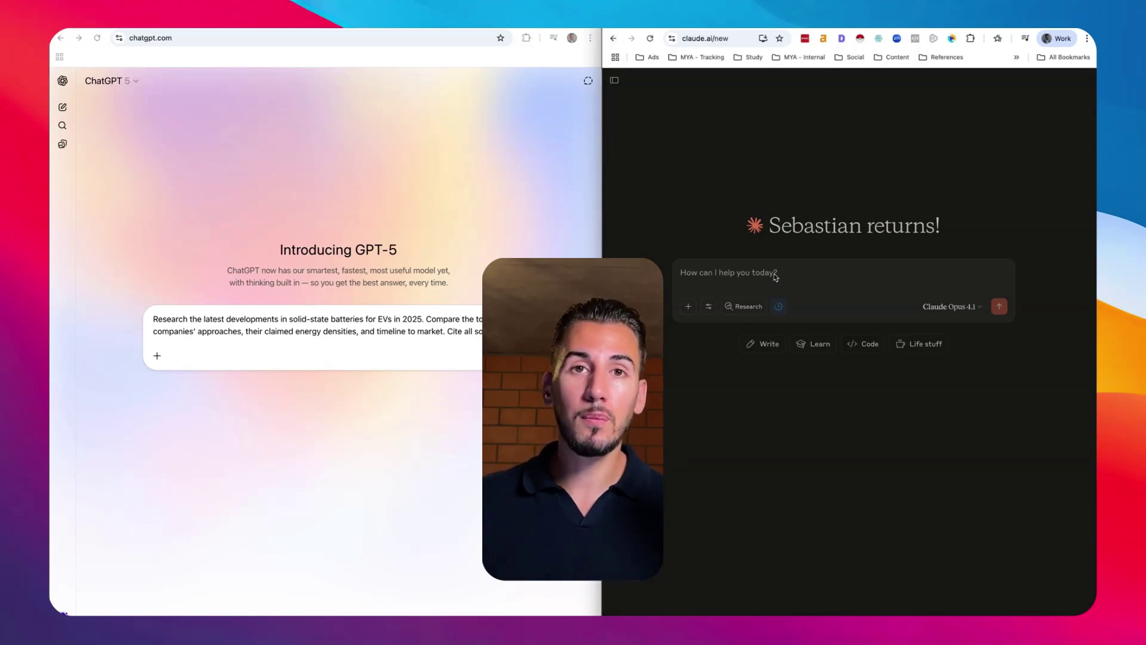
pyautogui.write("Research the latest developments in solid-state batteries for EVs in 2025. Compare the top 3 companies' approaches, their claimed energy densities, and timeline to market. Cite all sources.")
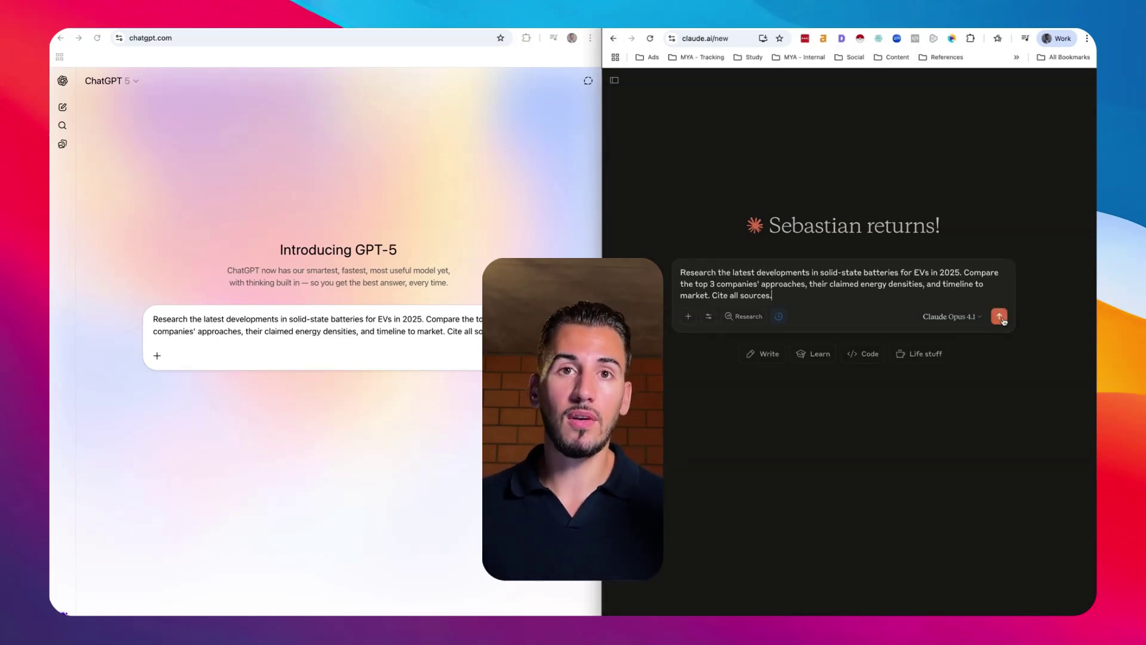
pyautogui.click(520, 355)
pyautogui.click(999, 316)
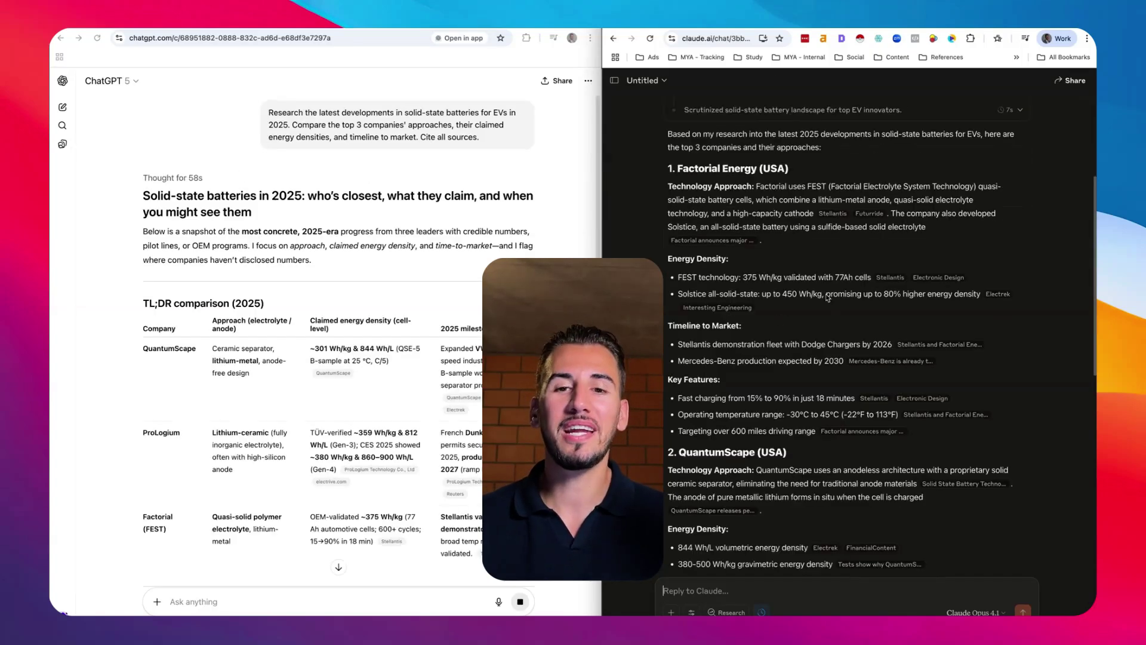
# Step: Scroll through both research answers on QuantumScape, ProLogium and Factorial down to their Sources
pyautogui.scroll(-1, 813, 296)
pyautogui.scroll(-2, 332, 300)
pyautogui.scroll(2, 269, 524)
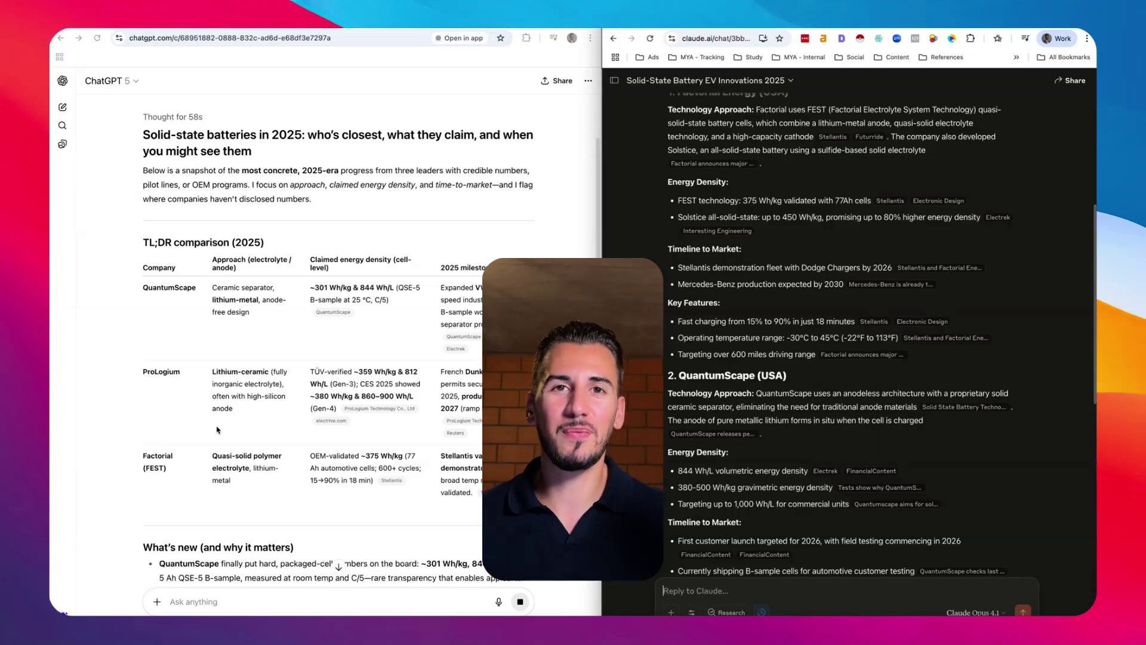
pyautogui.scroll(-5, 346, 341)
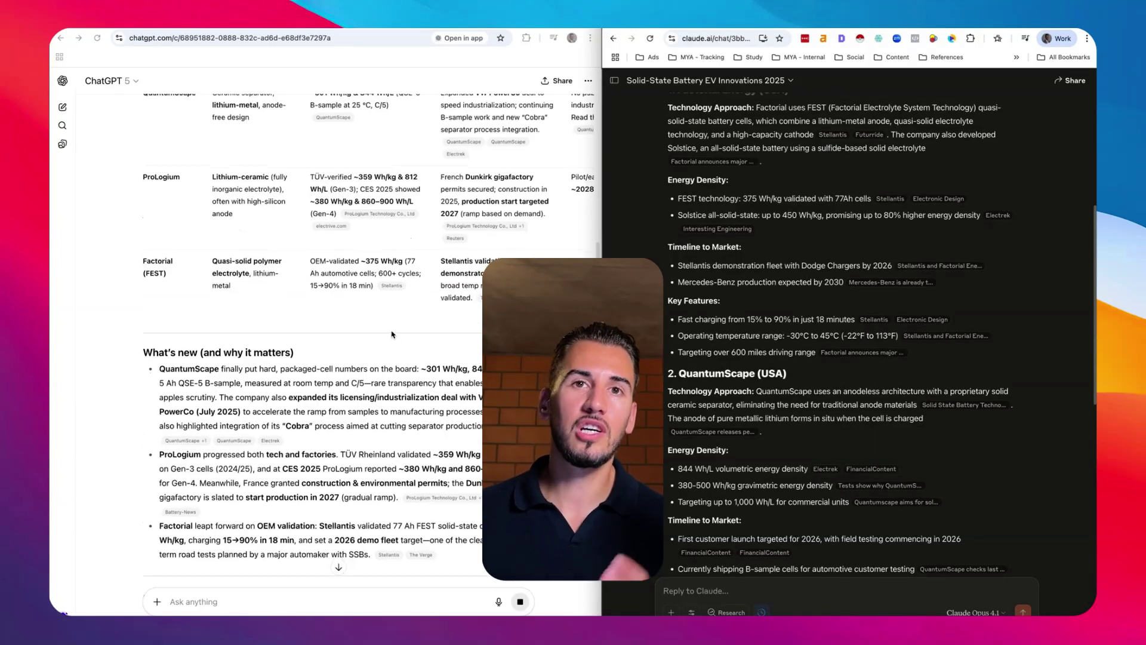
pyautogui.scroll(8, 345, 340)
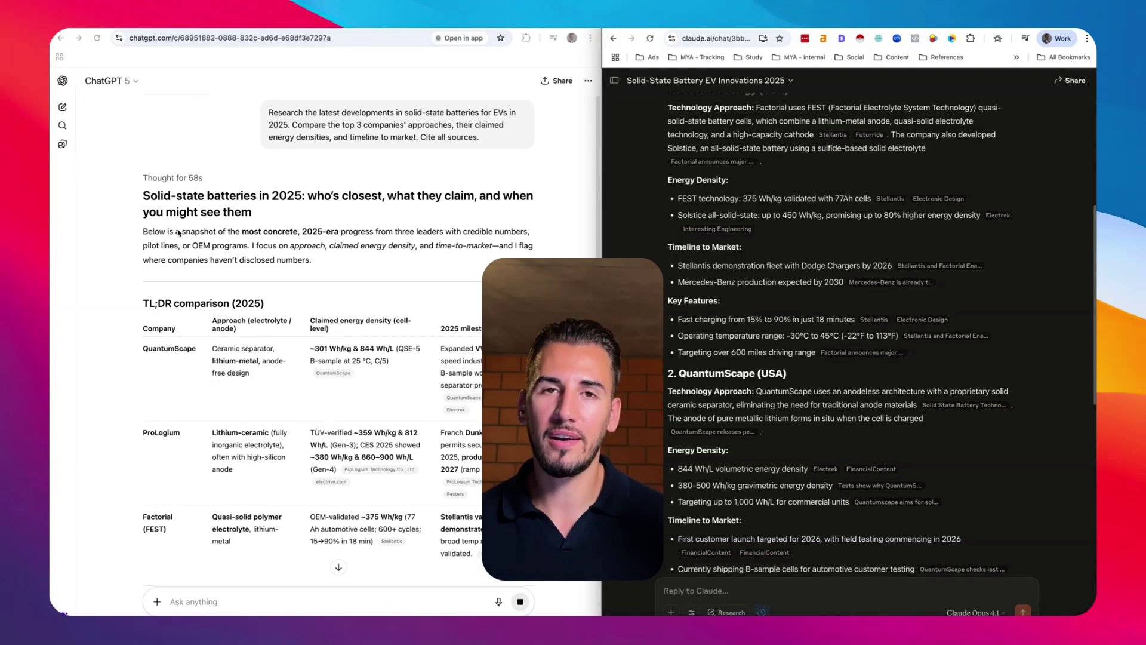
pyautogui.scroll(-5, 345, 340)
pyautogui.scroll(3, 843, 392)
pyautogui.scroll(-2, 843, 392)
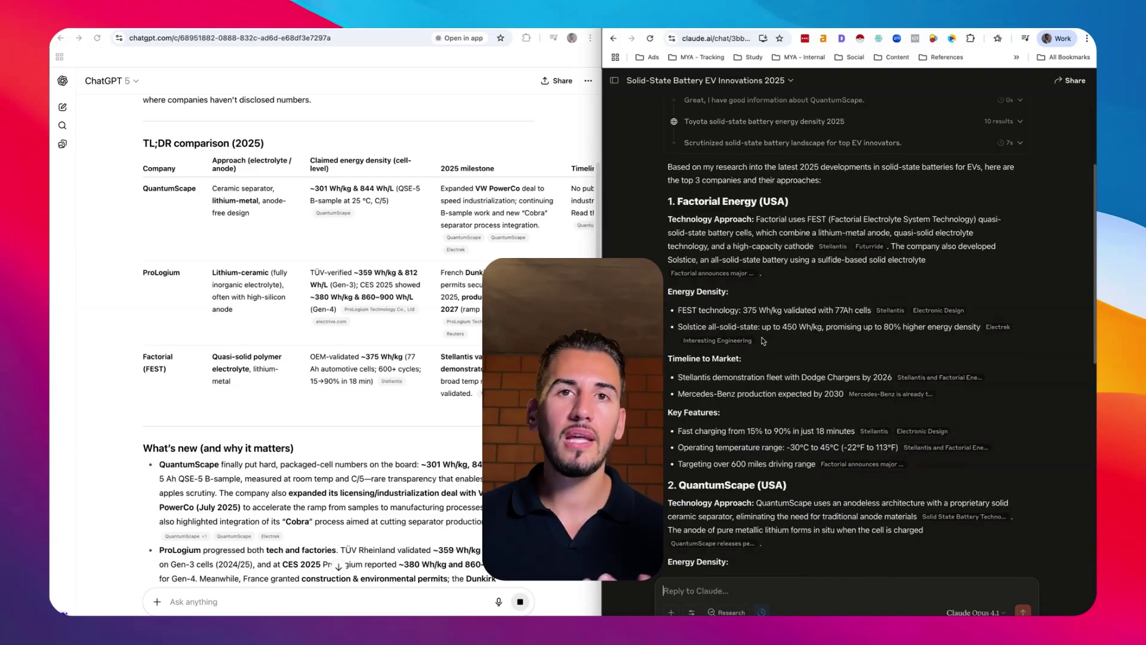
pyautogui.scroll(-3, 691, 198)
pyautogui.scroll(2, 760, 229)
pyautogui.scroll(-4, 803, 456)
pyautogui.scroll(-10, 803, 455)
pyautogui.scroll(-6, 744, 275)
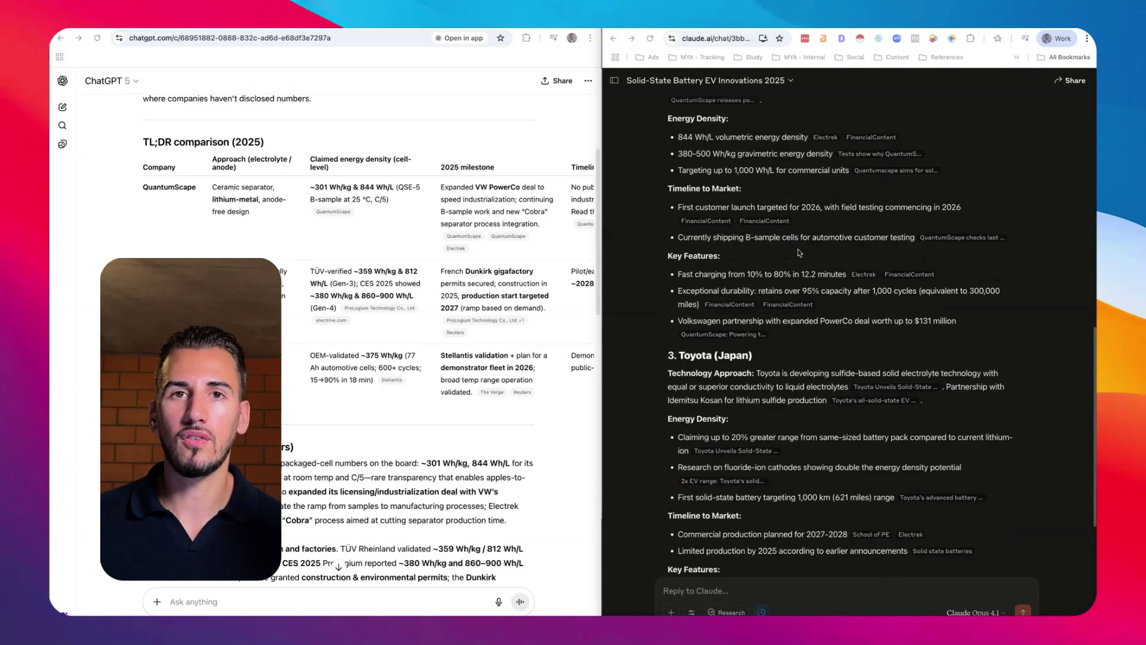
pyautogui.scroll(20, 799, 255)
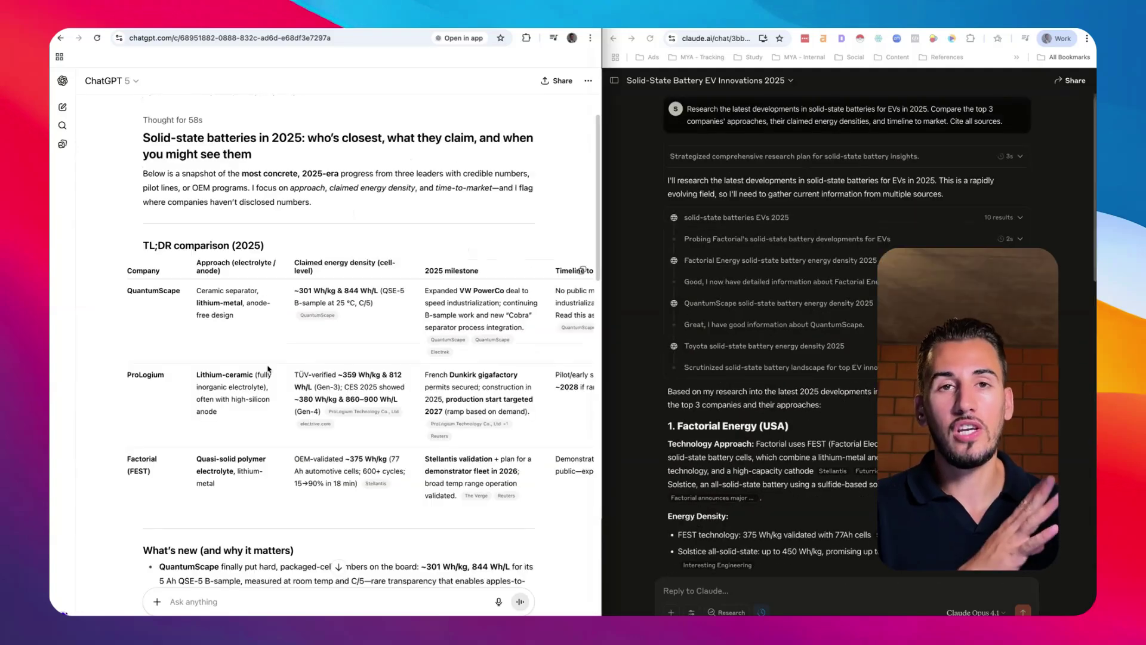
pyautogui.hscroll(1, 346, 316)
pyautogui.scroll(-3, 346, 317)
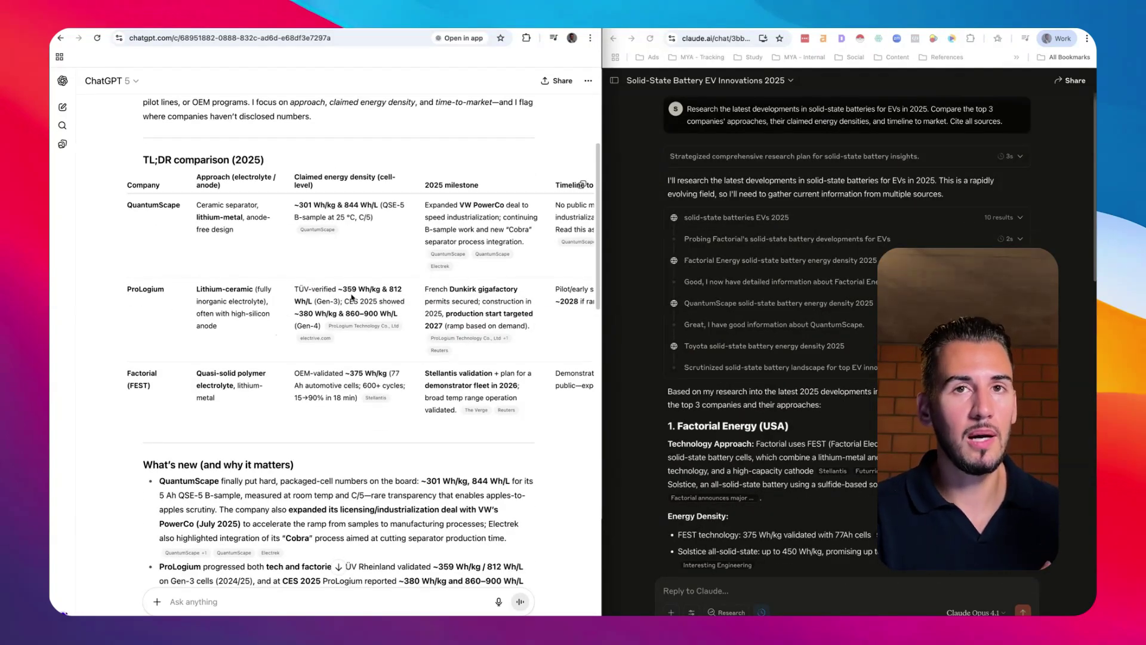
pyautogui.hscroll(3, 349, 298)
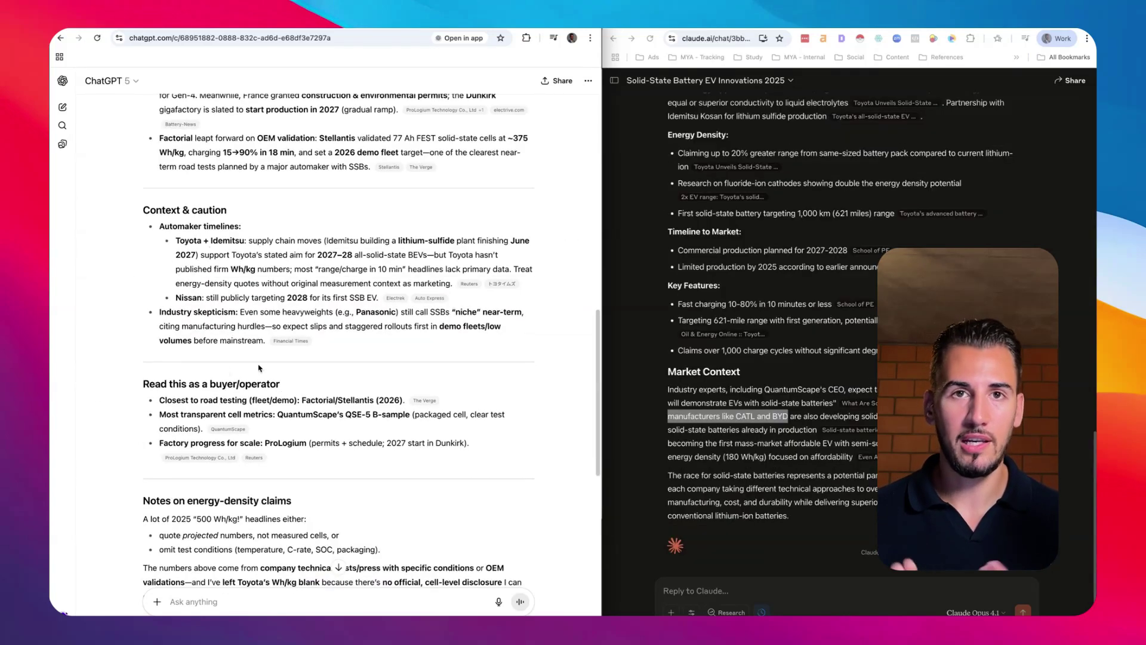
pyautogui.scroll(-6, 259, 368)
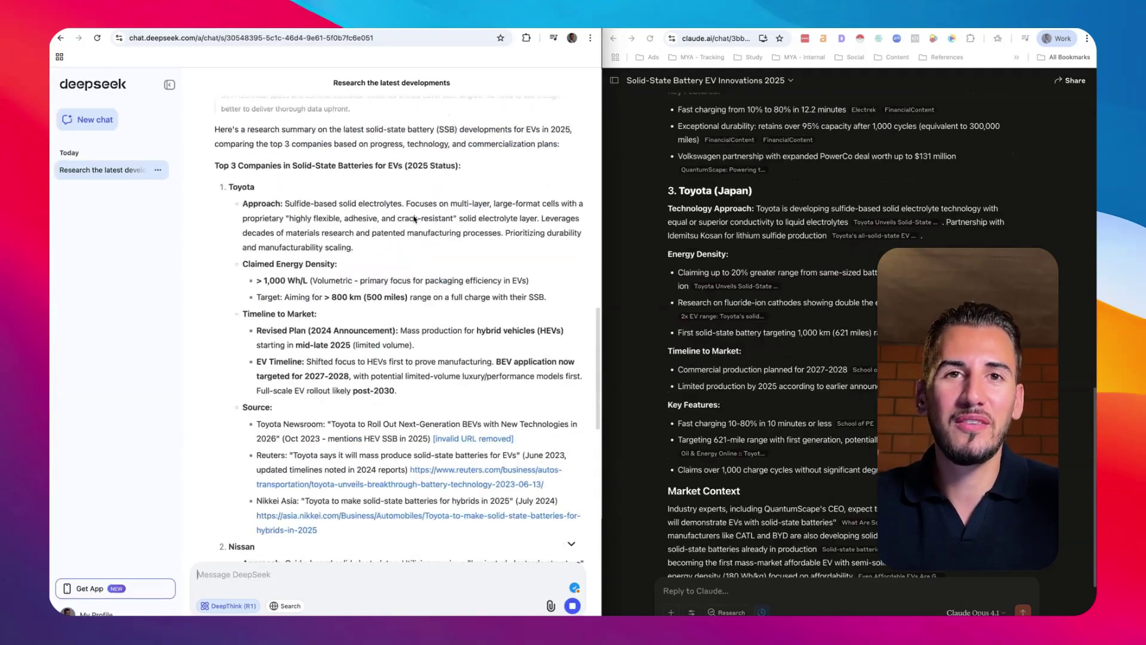
# Step: Scroll DeepSeek's battery answer down and highlight all six Key Observations & Challenges bullets
pyautogui.scroll(-1, 414, 216)
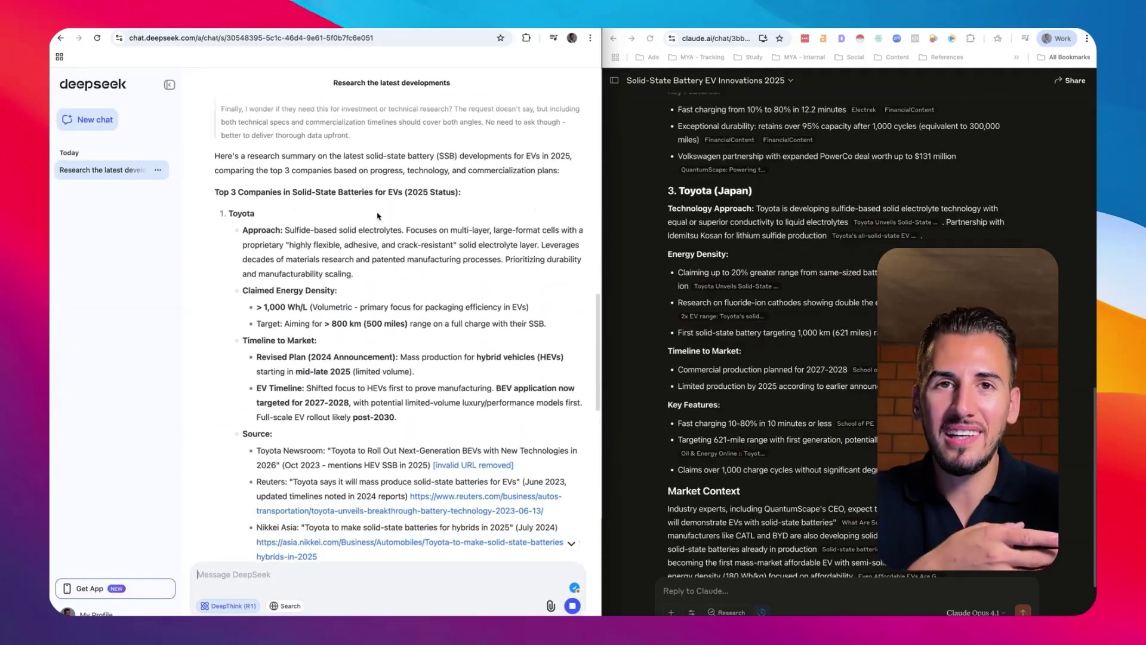
pyautogui.scroll(-5, 272, 251)
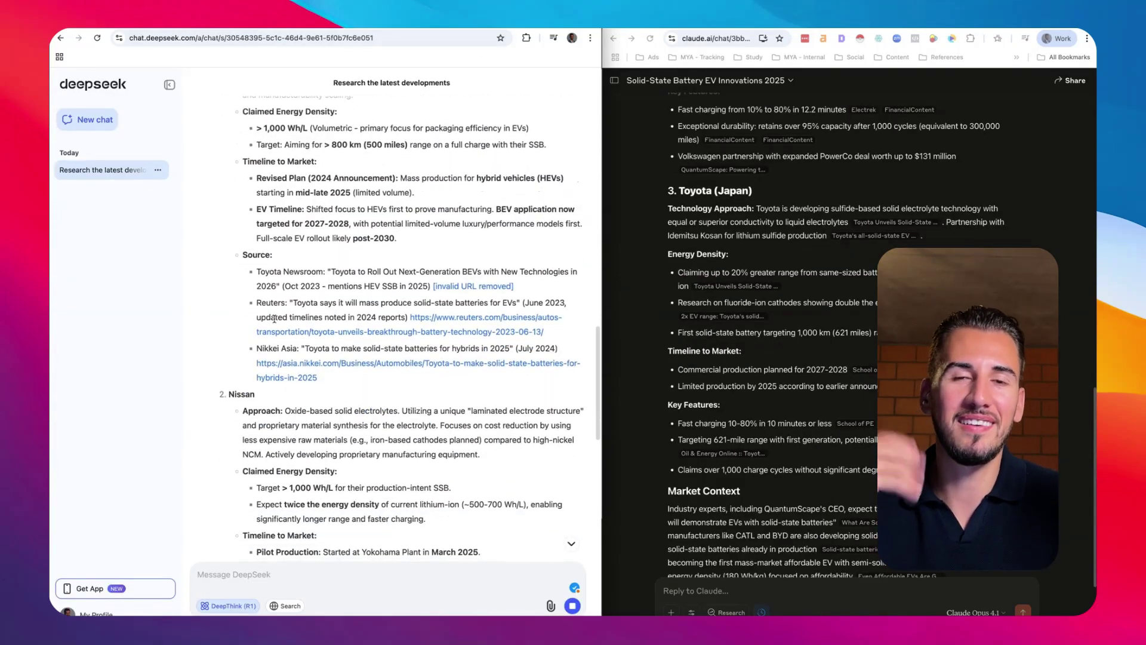
pyautogui.scroll(-8, 317, 395)
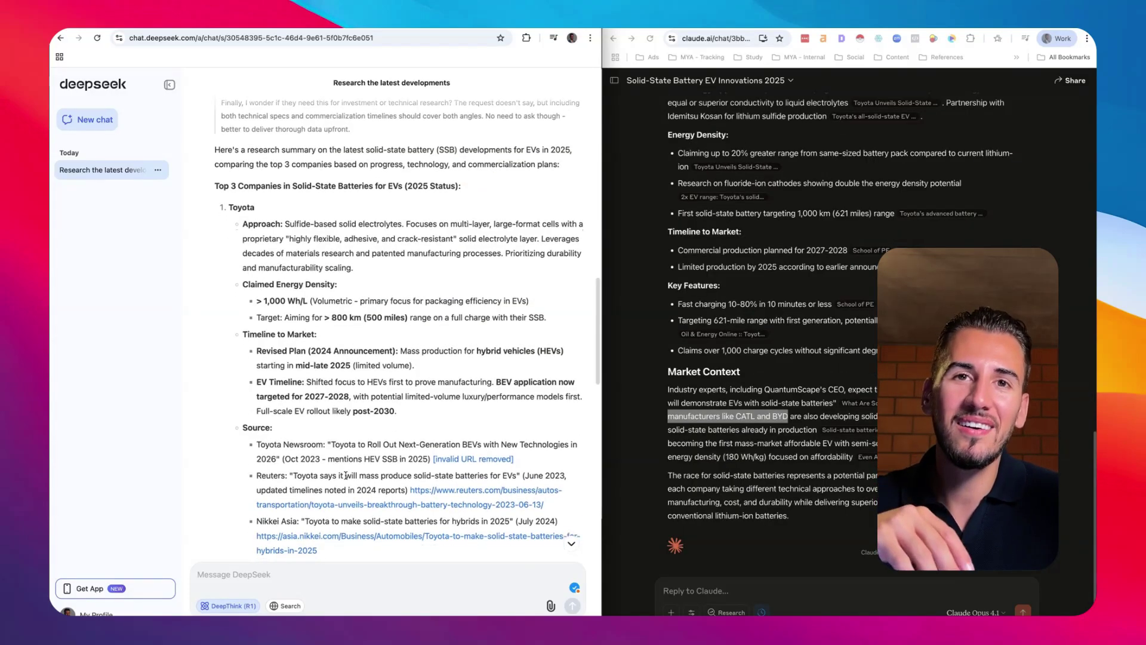
pyautogui.scroll(-15, 345, 475)
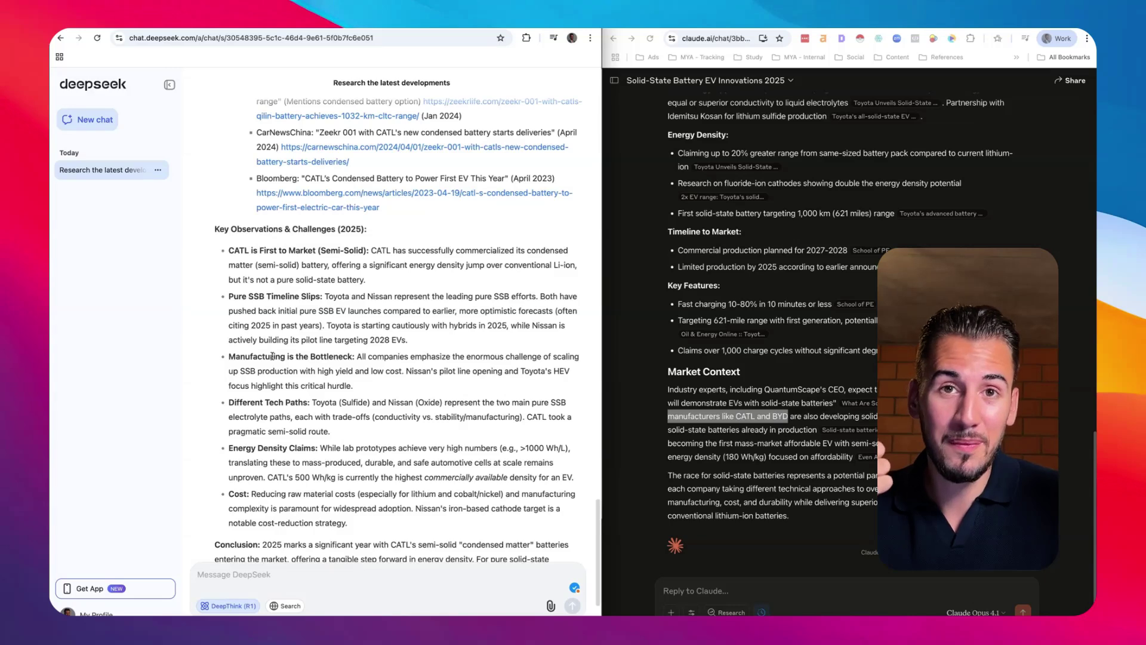
pyautogui.scroll(-3, 273, 418)
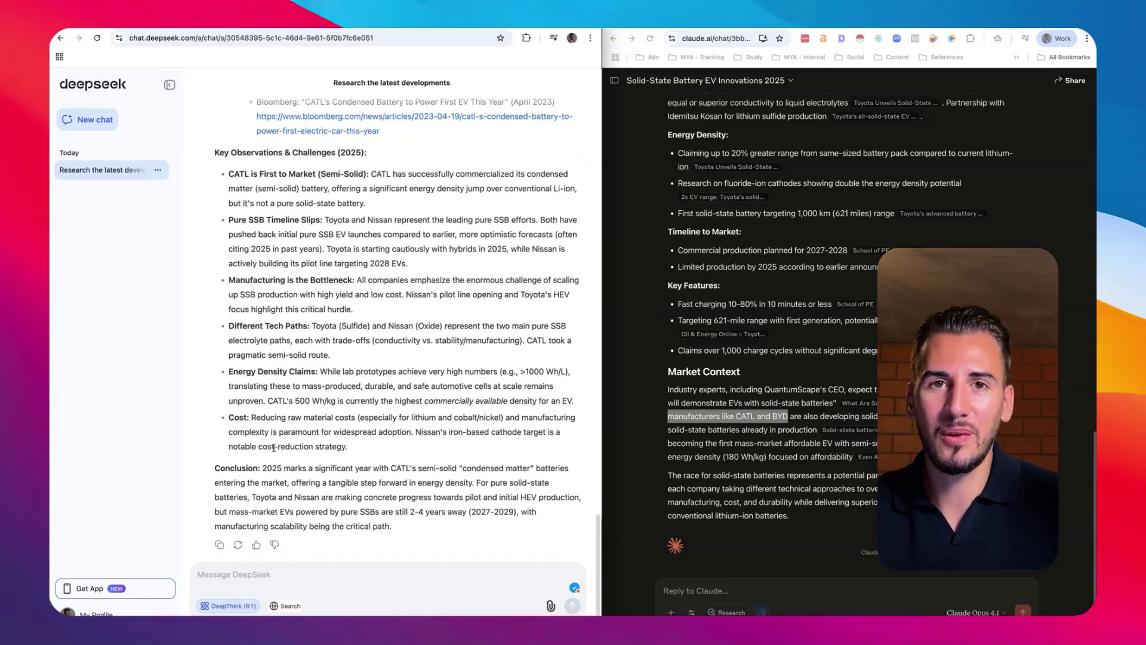
pyautogui.moveTo(352, 447); pyautogui.dragTo(227, 173)
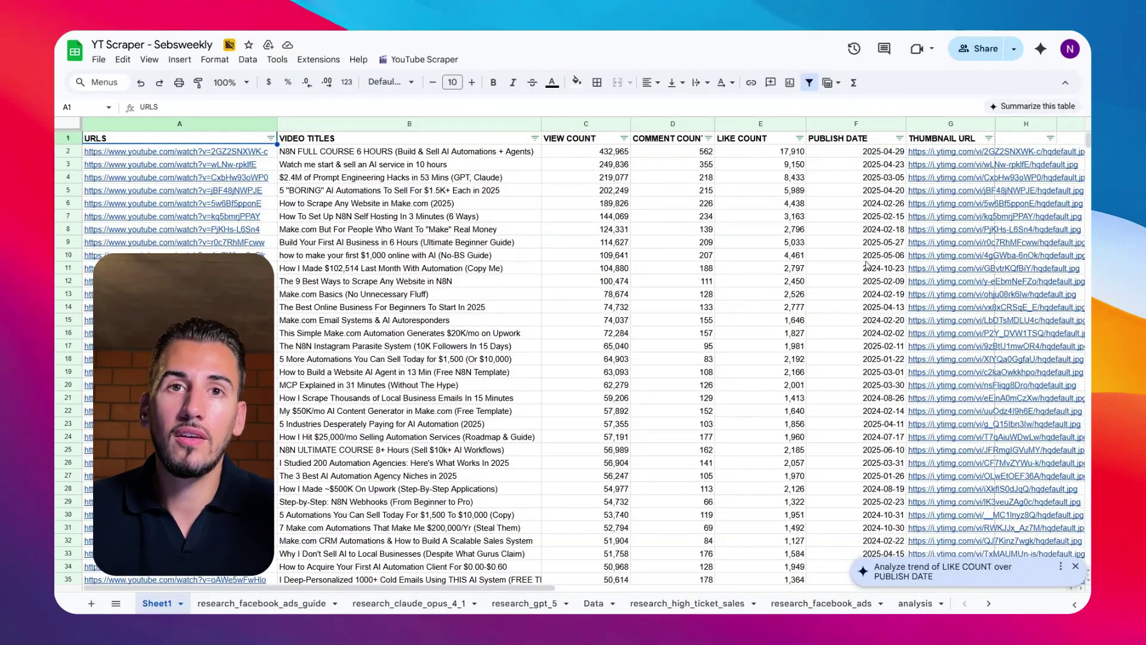
# Step: Select the Make.com Basics title in cell B13 and scroll down the sheet
pyautogui.moveTo(971, 156)
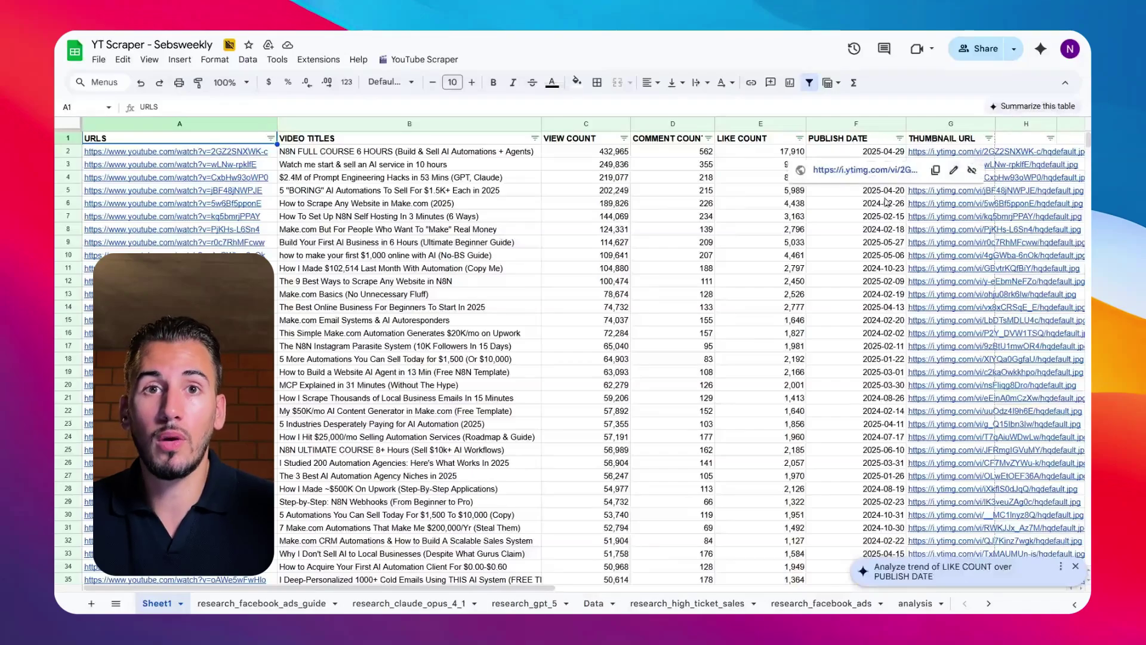
pyautogui.click(385, 303)
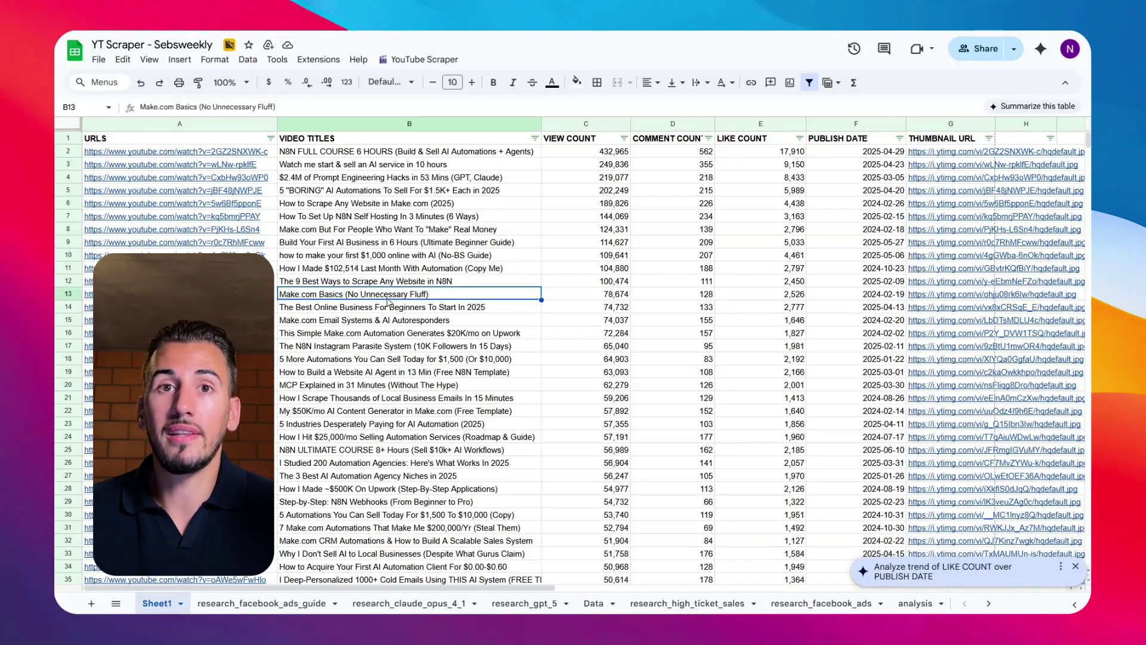
pyautogui.scroll(-3, 394, 305)
pyautogui.scroll(-20, 465, 294)
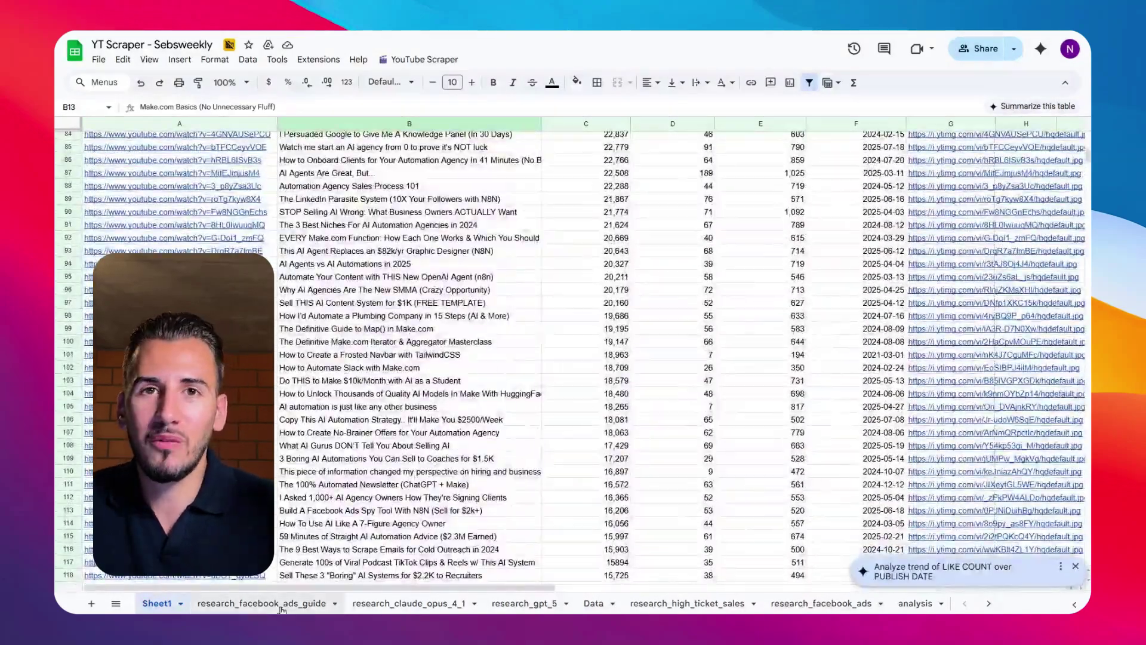
# Step: Browse the rows and columns of the research_facebook_ads_guide sheet
pyautogui.click(263, 603)
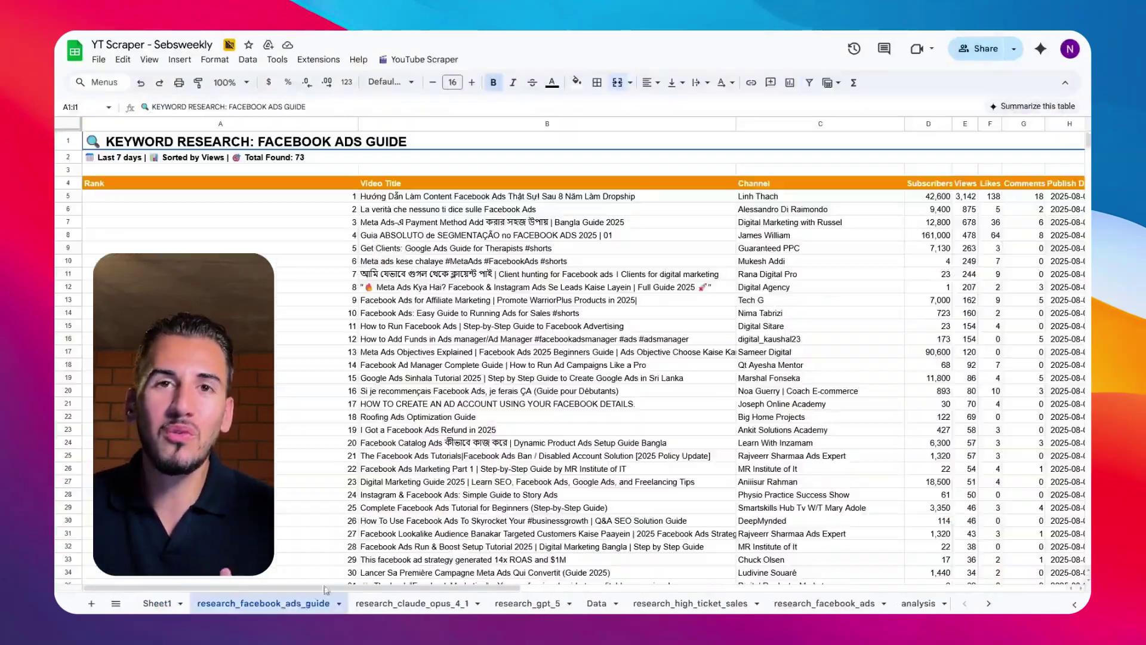
pyautogui.scroll(-3, 841, 274)
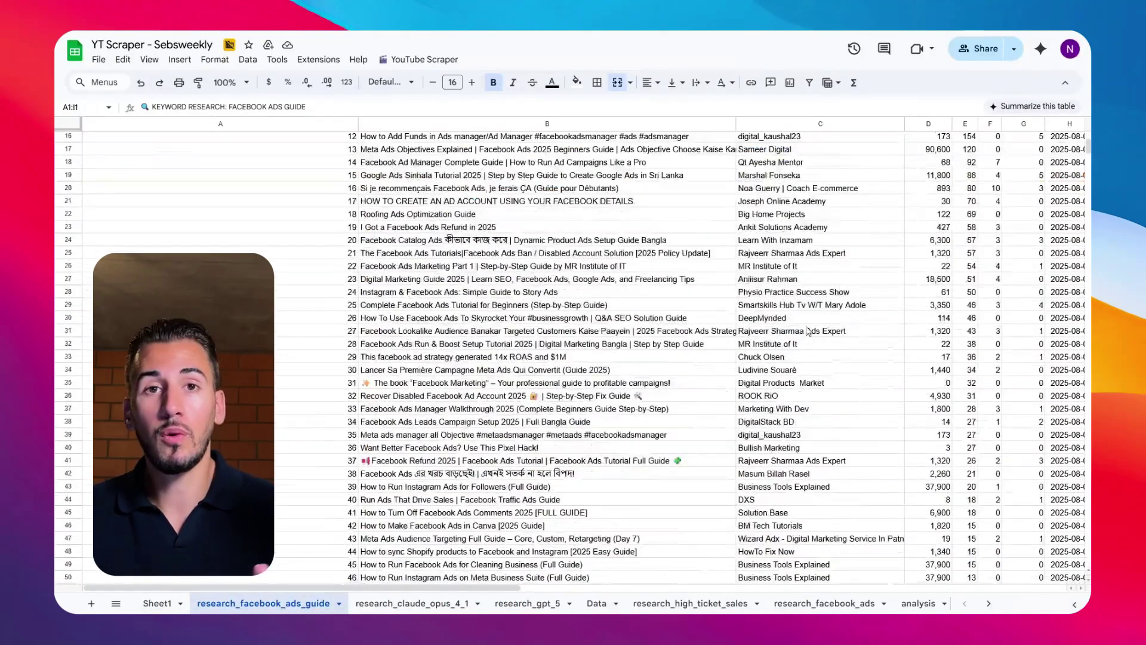
pyautogui.scroll(3, 836, 328)
pyautogui.hscroll(5, 781, 304)
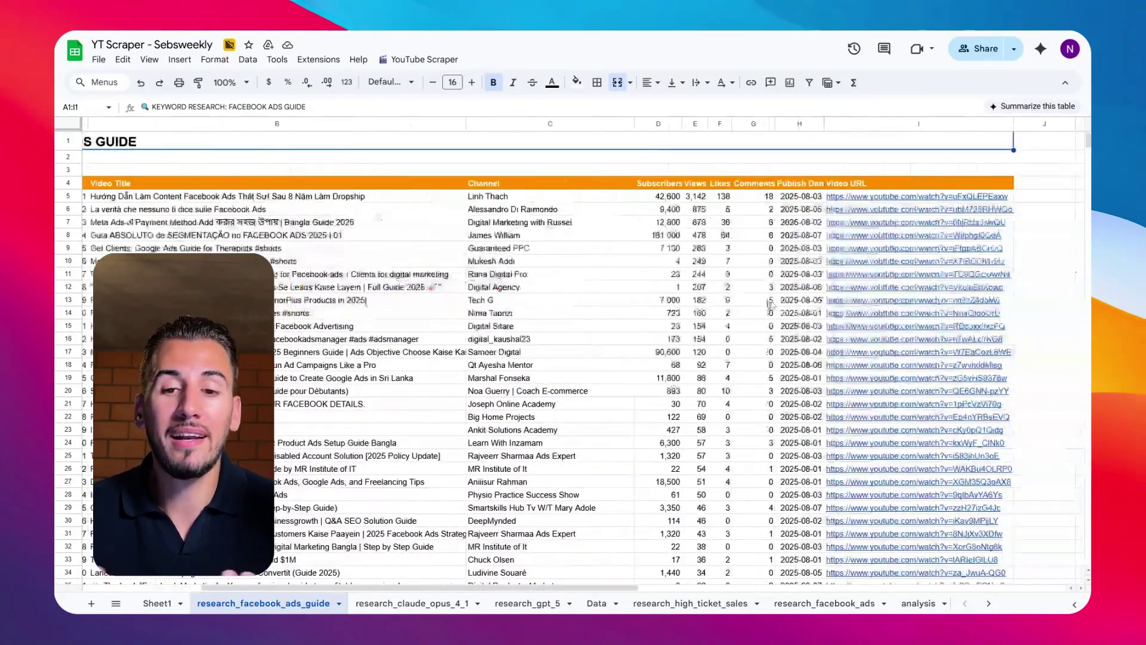
pyautogui.scroll(-8, 787, 375)
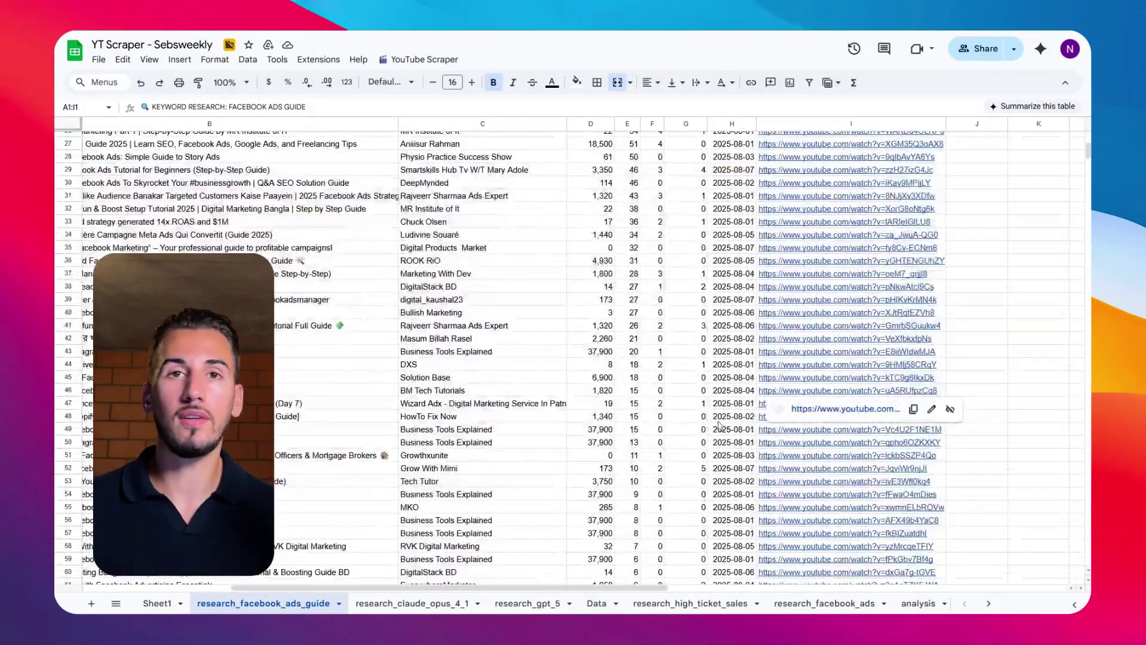
# Step: Scroll through the research_claude_opus_4_1 keyword results, then switch to the Data sheet
pyautogui.click(446, 602)
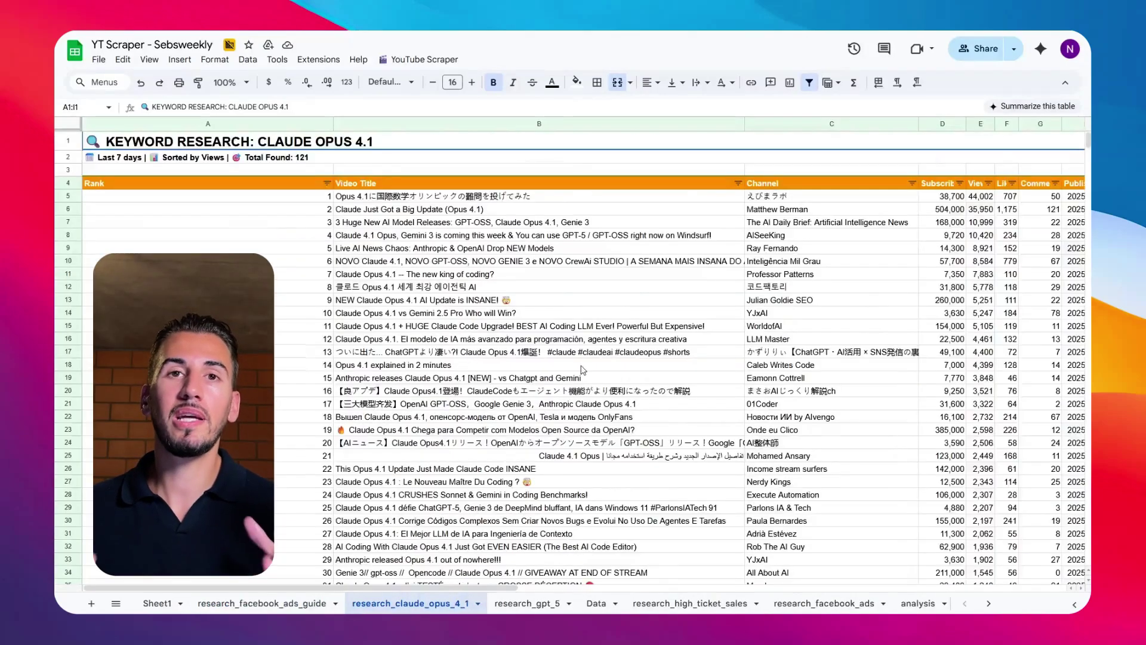
pyautogui.hscroll(5, 596, 294)
pyautogui.hscroll(-3, 574, 294)
pyautogui.scroll(-3, 552, 295)
pyautogui.scroll(-15, 553, 294)
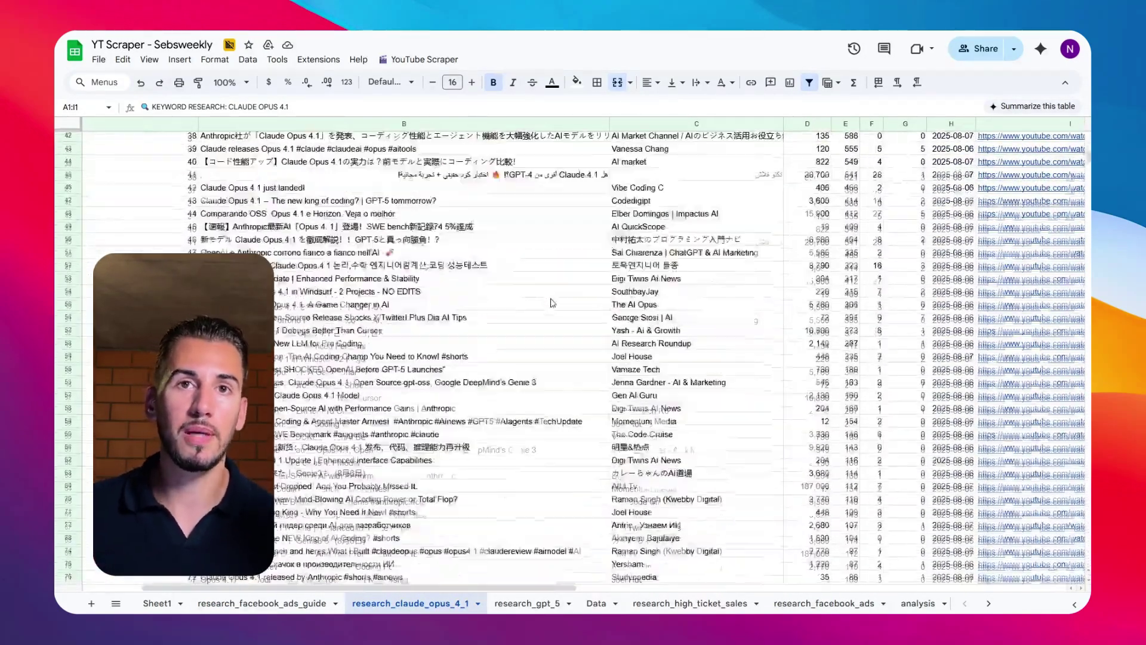
pyautogui.scroll(-15, 555, 309)
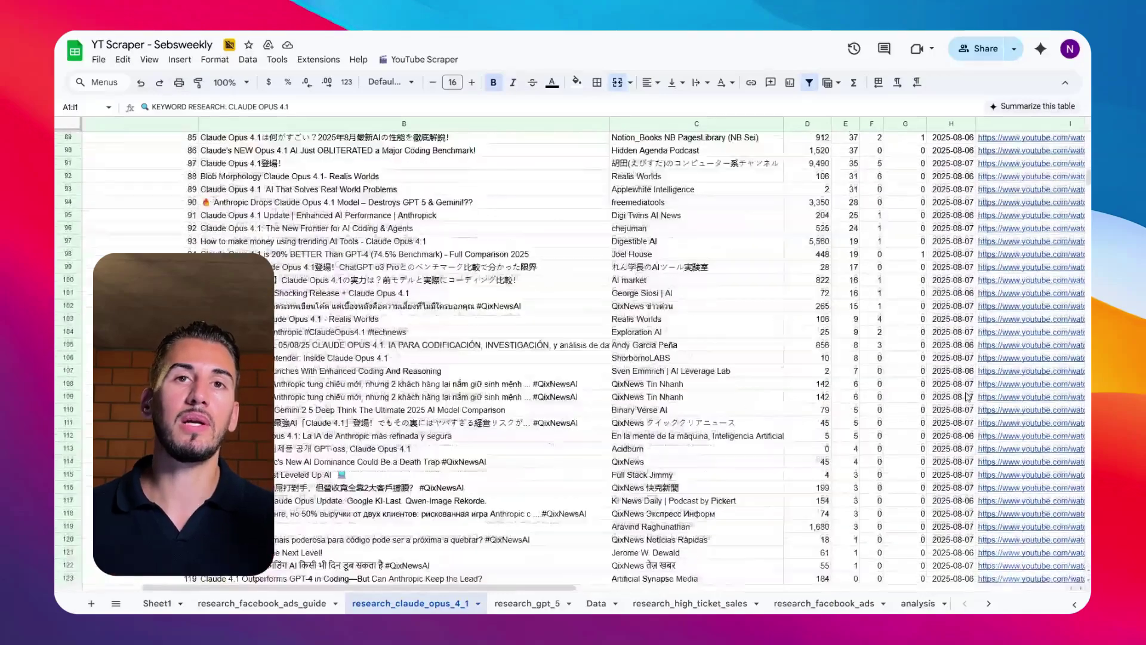
pyautogui.click(596, 604)
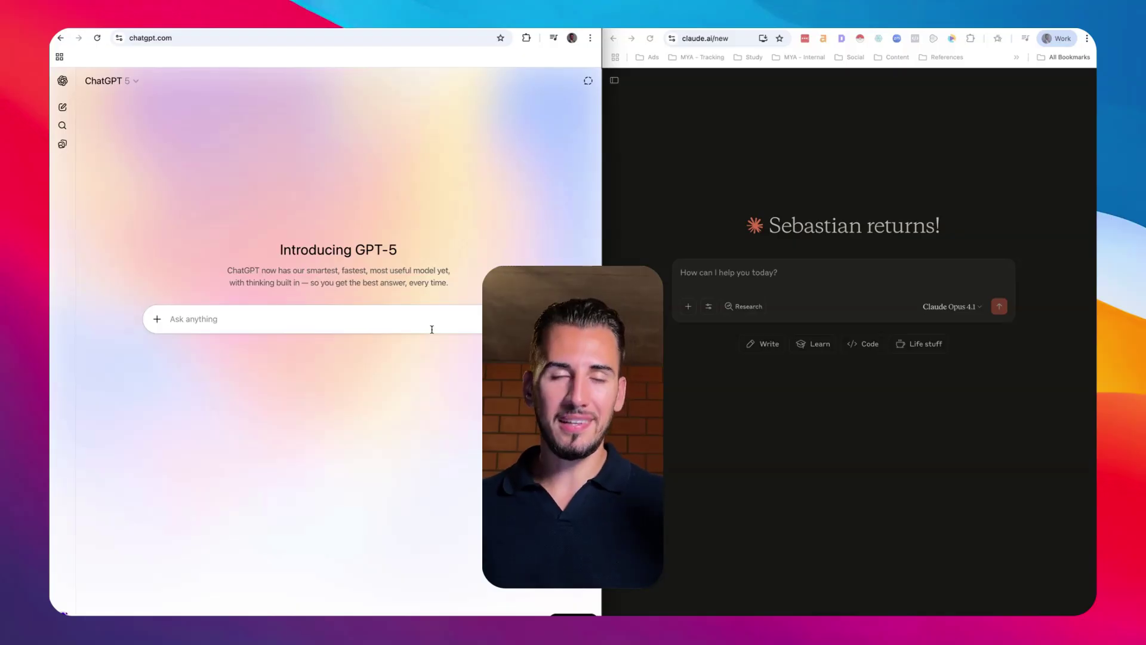
# Step: Paste the web-UI prompt with the YouTube scraper script into ChatGPT, then copy it into Claude
pyautogui.press('super+v')
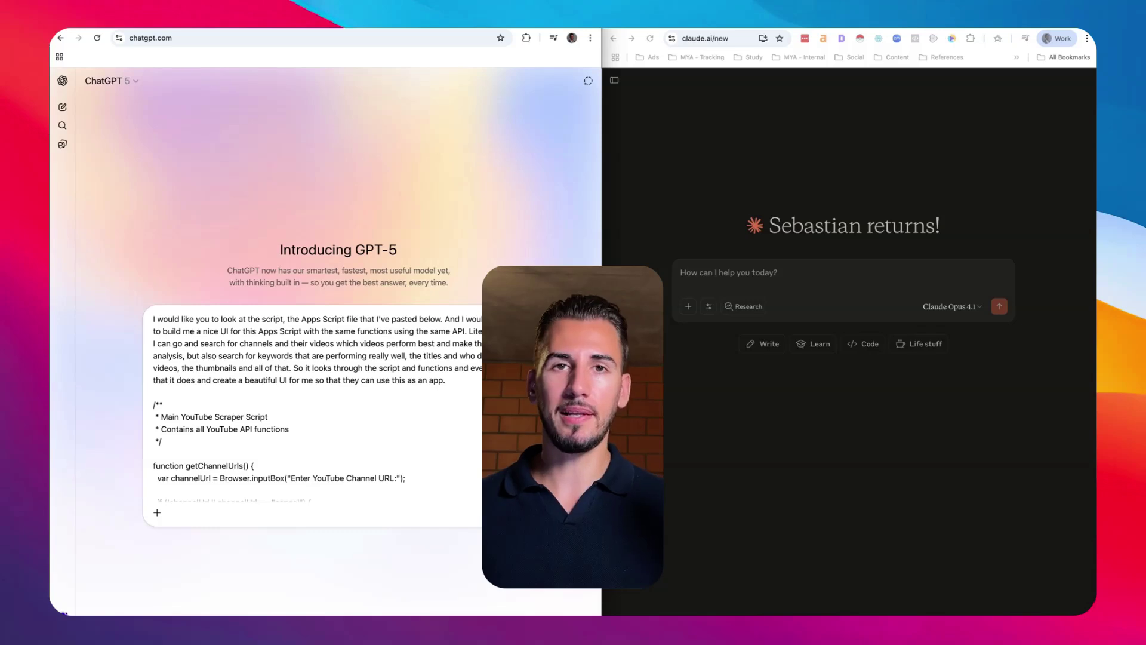
pyautogui.press('super+a')
pyautogui.press('super+c')
pyautogui.click(837, 269)
pyautogui.press('super+v')
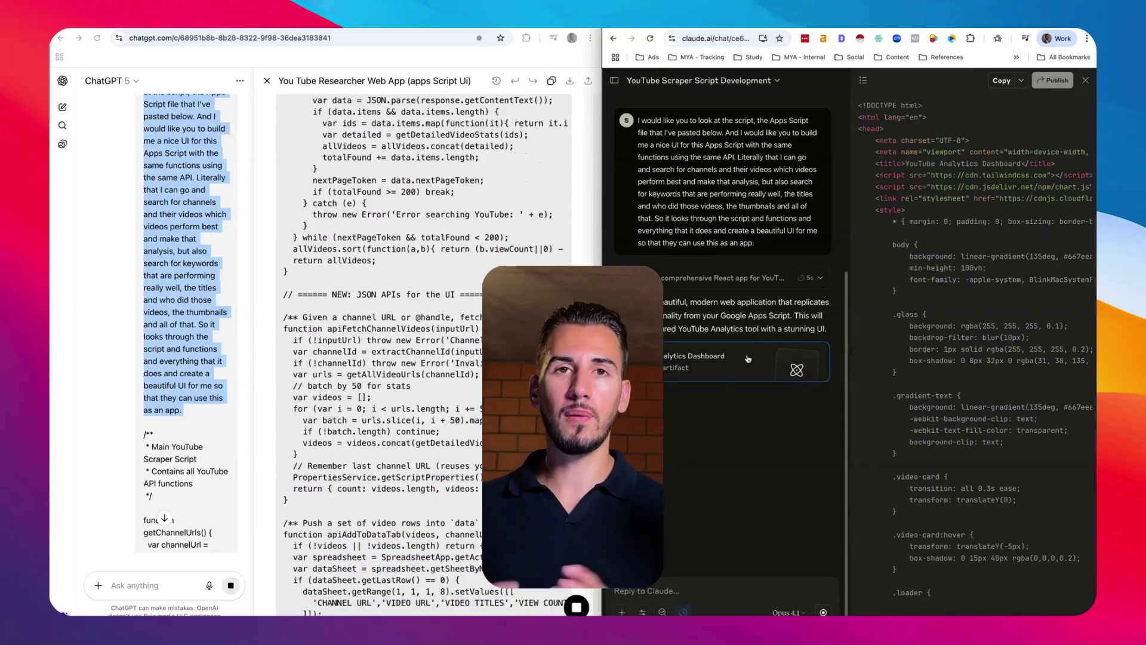
# Step: Ask ChatGPT 'can you deploy it for me?'
pyautogui.click(410, 275)
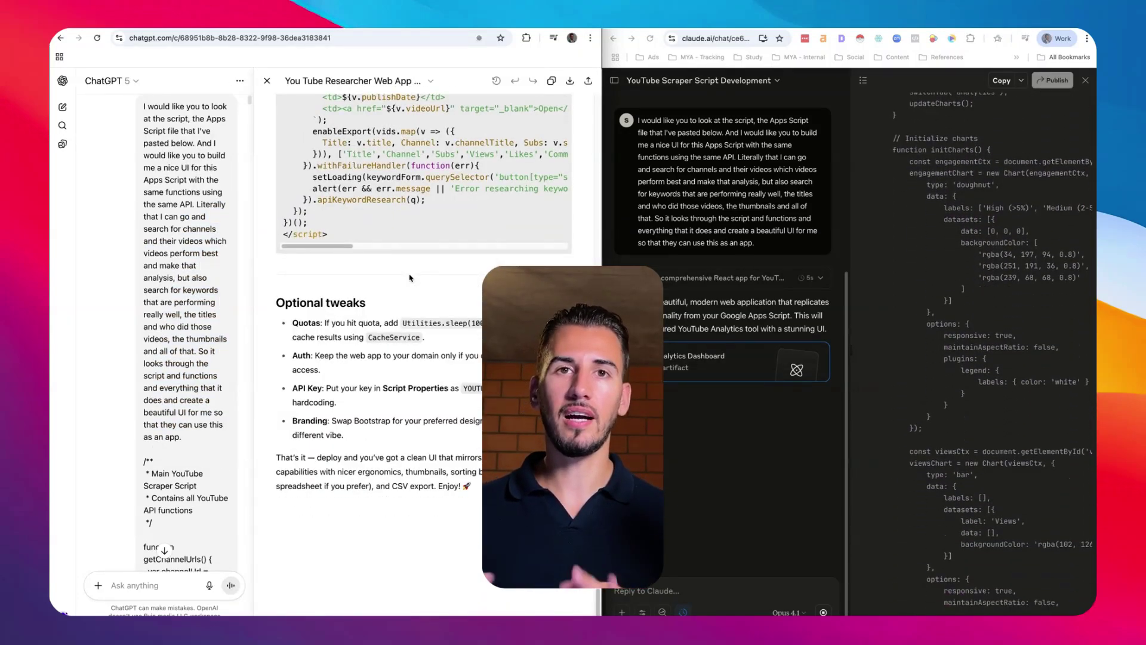
pyautogui.write('can you depl')
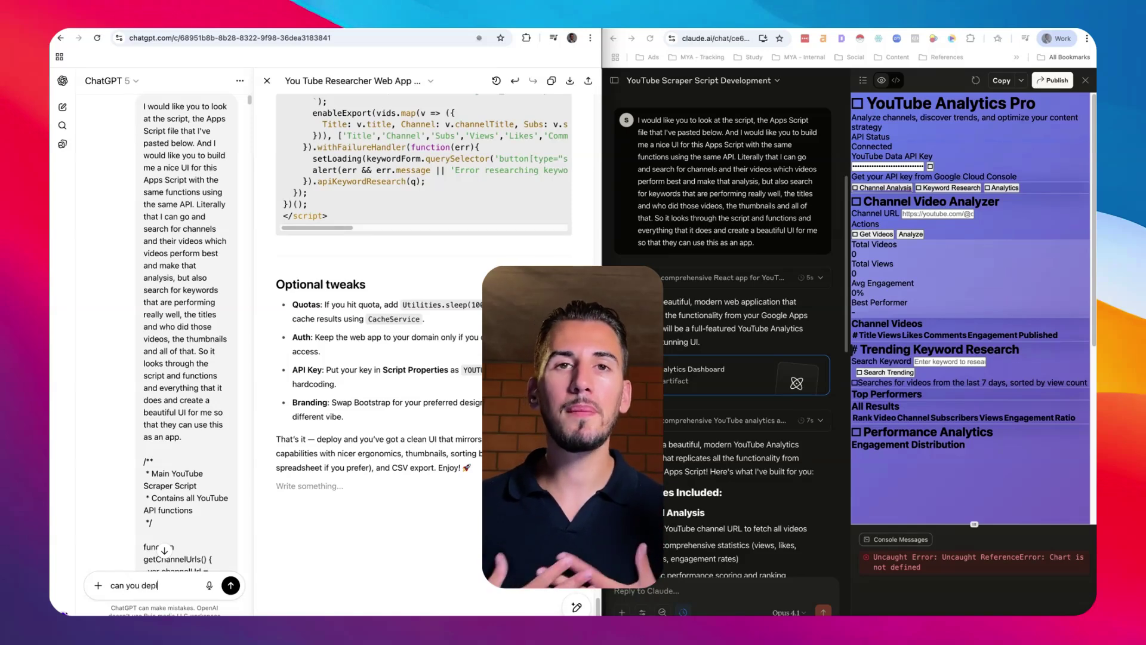
pyautogui.write('oy it for me?')
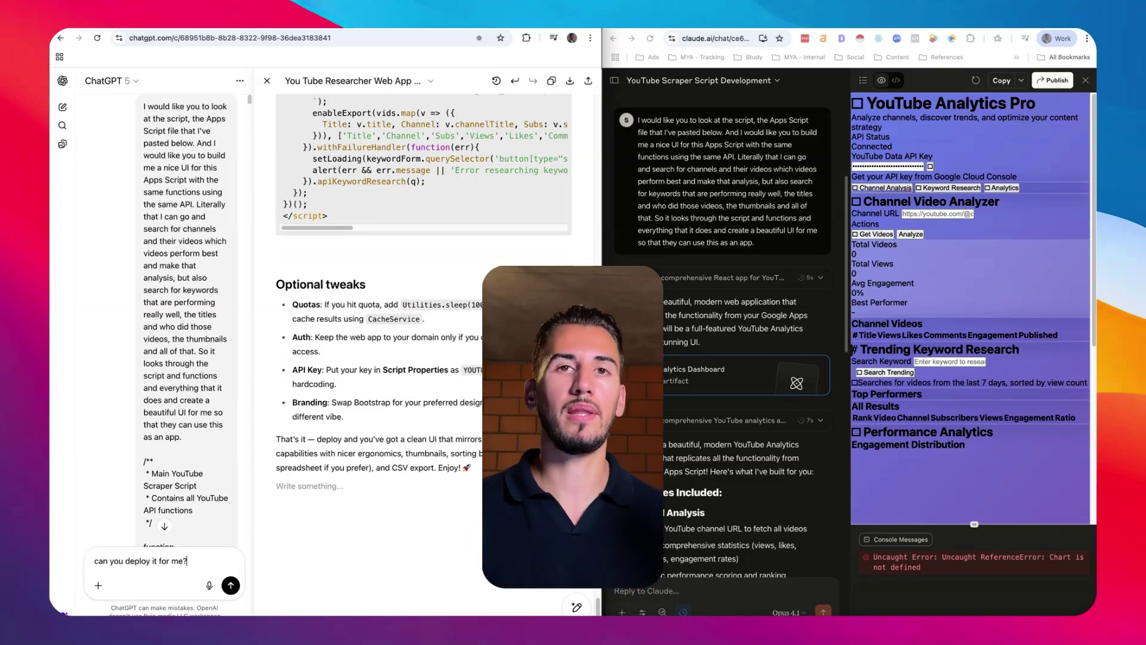
pyautogui.press('Return')
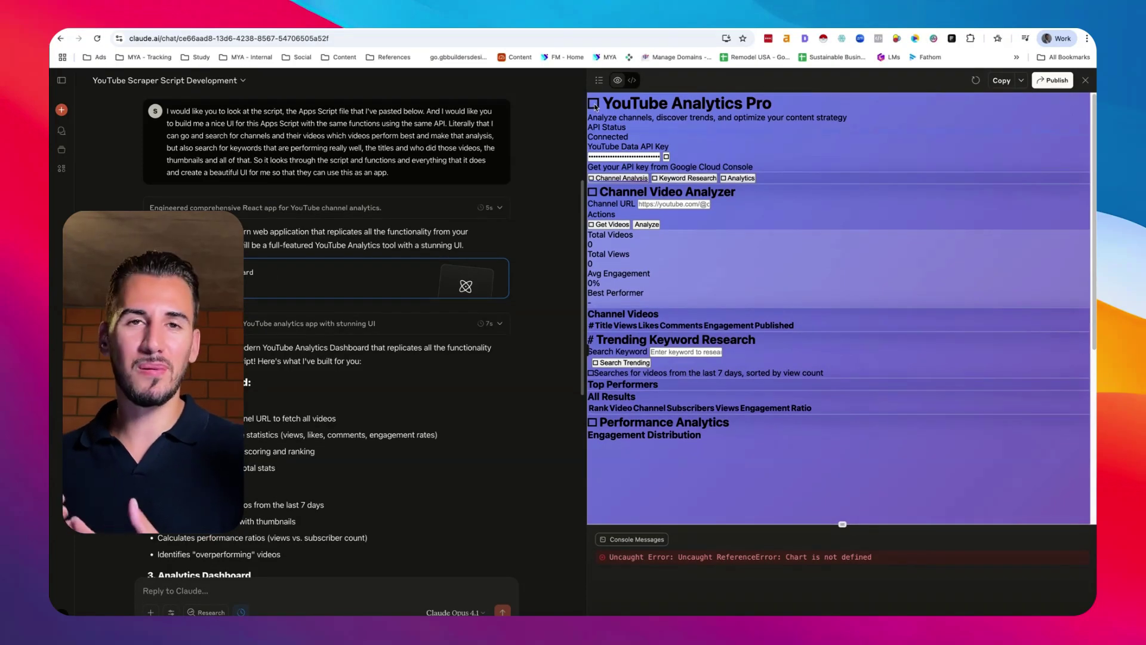
# Step: Scroll through Claude's YouTube Analytics Pro dashboard preview, briefly checking its source code
pyautogui.scroll(-1, 410, 539)
pyautogui.scroll(-10, 410, 539)
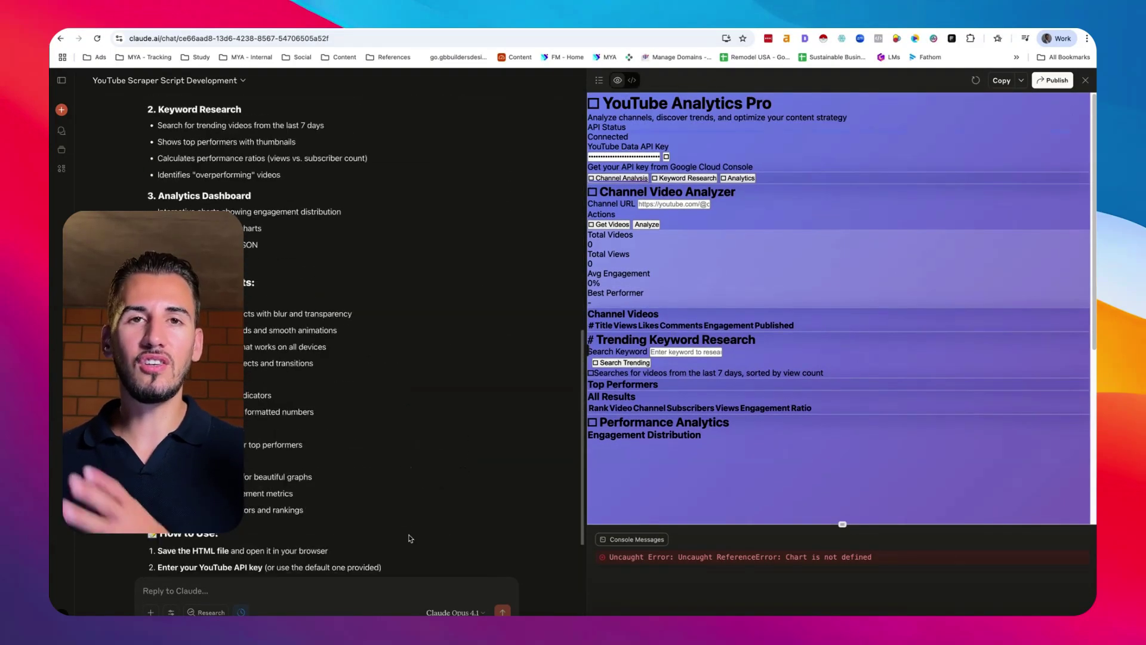
pyautogui.scroll(15, 359, 478)
pyautogui.scroll(-3, 298, 448)
pyautogui.scroll(1, 276, 431)
pyautogui.scroll(-2, 272, 448)
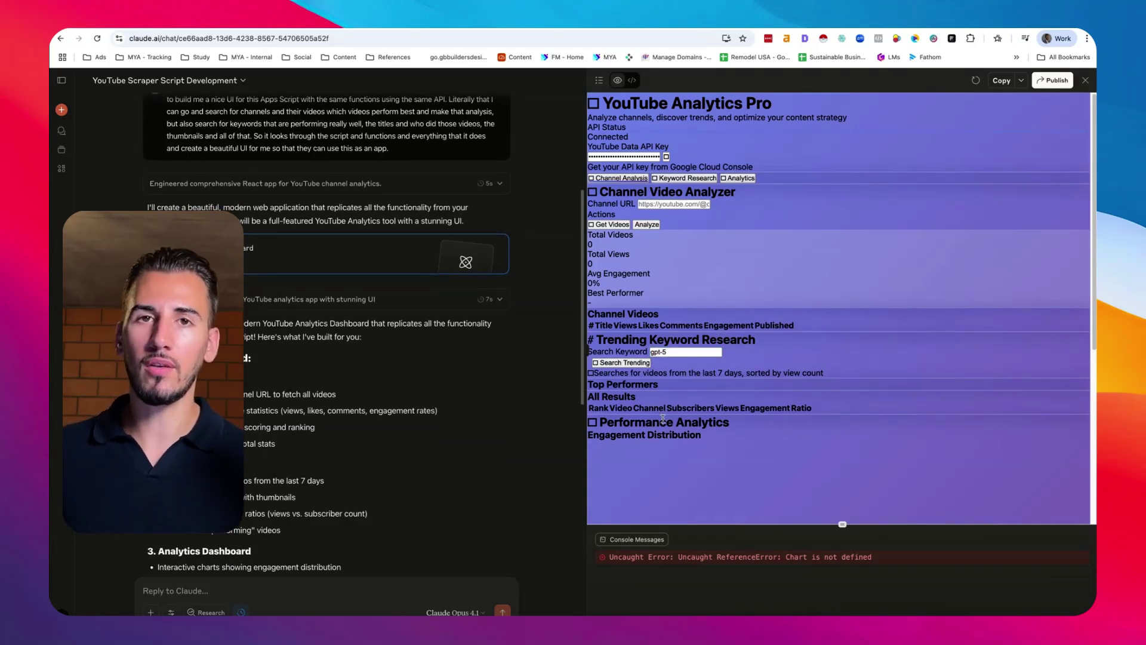
pyautogui.scroll(-5, 667, 446)
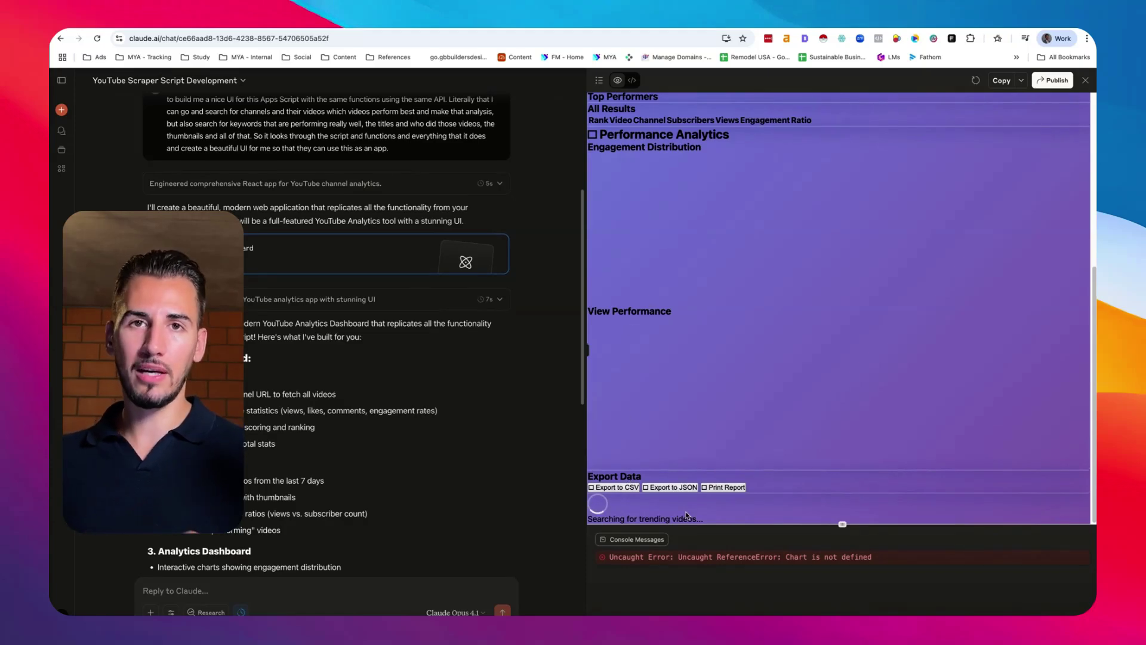
pyautogui.scroll(5, 535, 511)
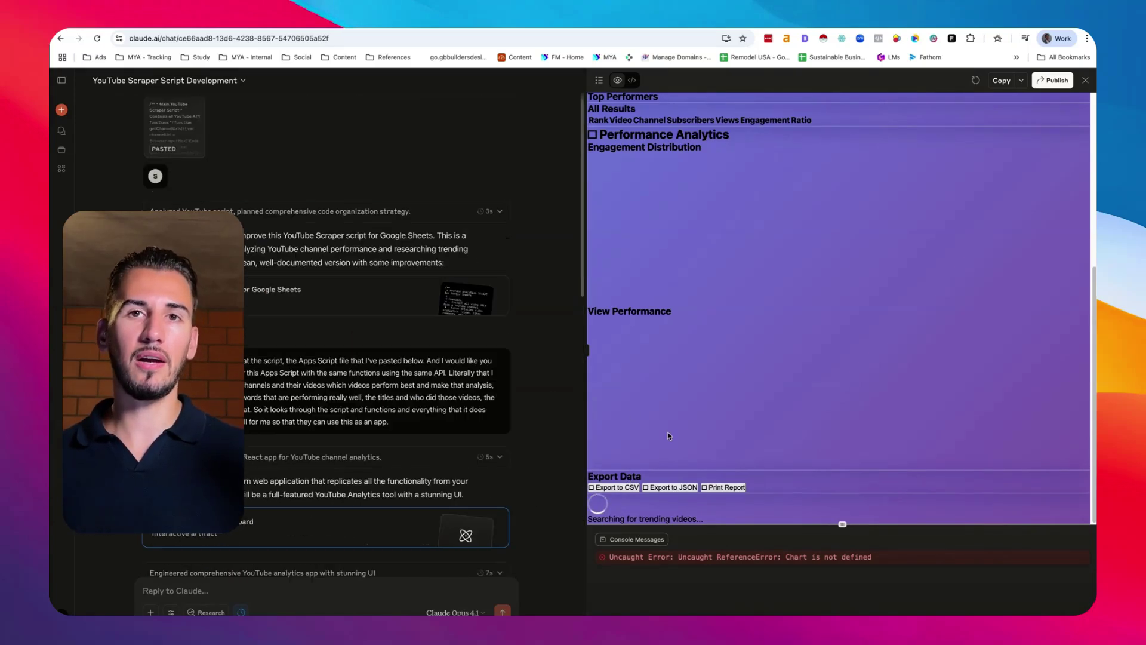
pyautogui.scroll(5, 706, 491)
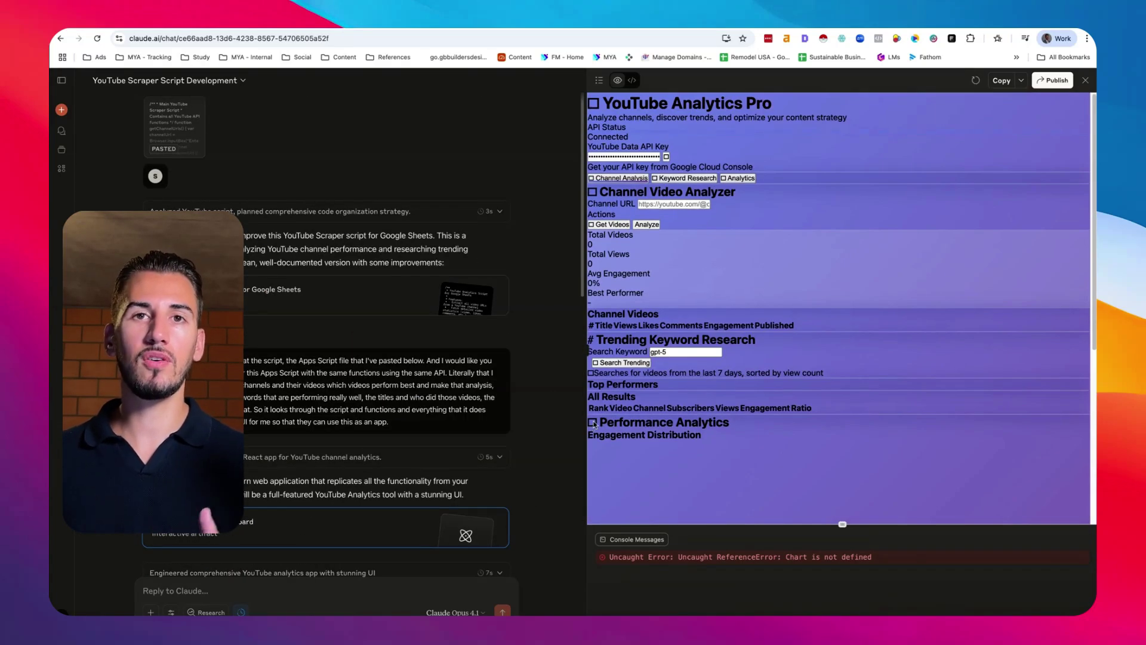
pyautogui.click(633, 80)
pyautogui.click(618, 80)
pyautogui.scroll(-5, 632, 403)
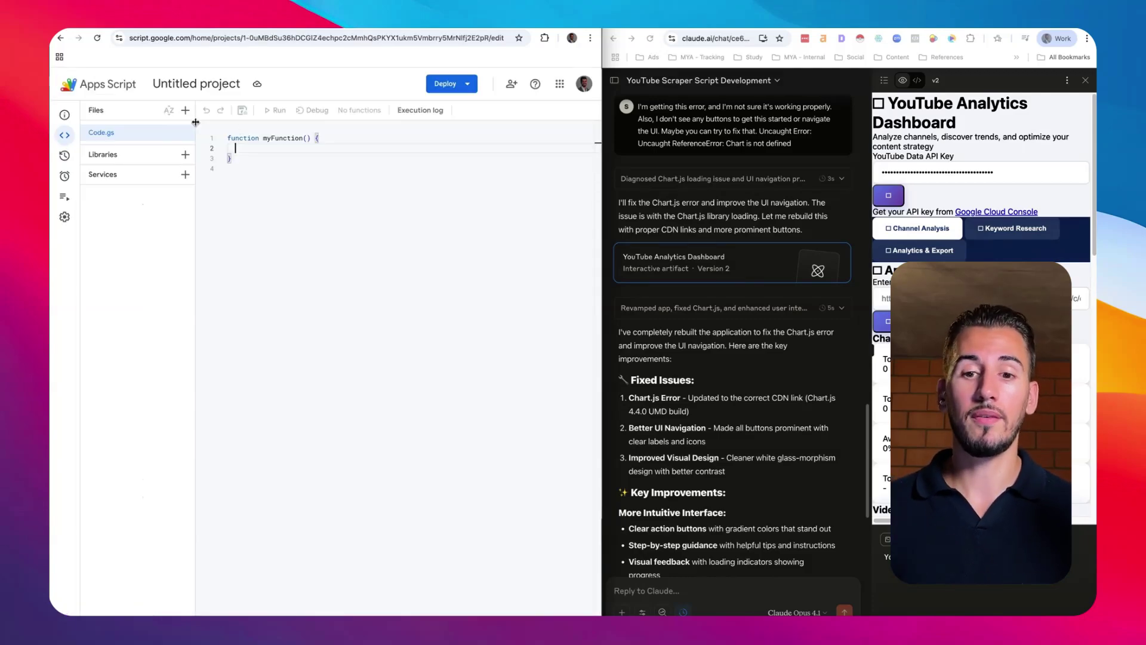
# Step: Replace the Apps Script starter myFunction code with ChatGPT's generated Code.gs
pyautogui.hotkey('ctrl', 'a')
pyautogui.hotkey('ctrl', 'v')
pyautogui.scroll(15, 209, 133)
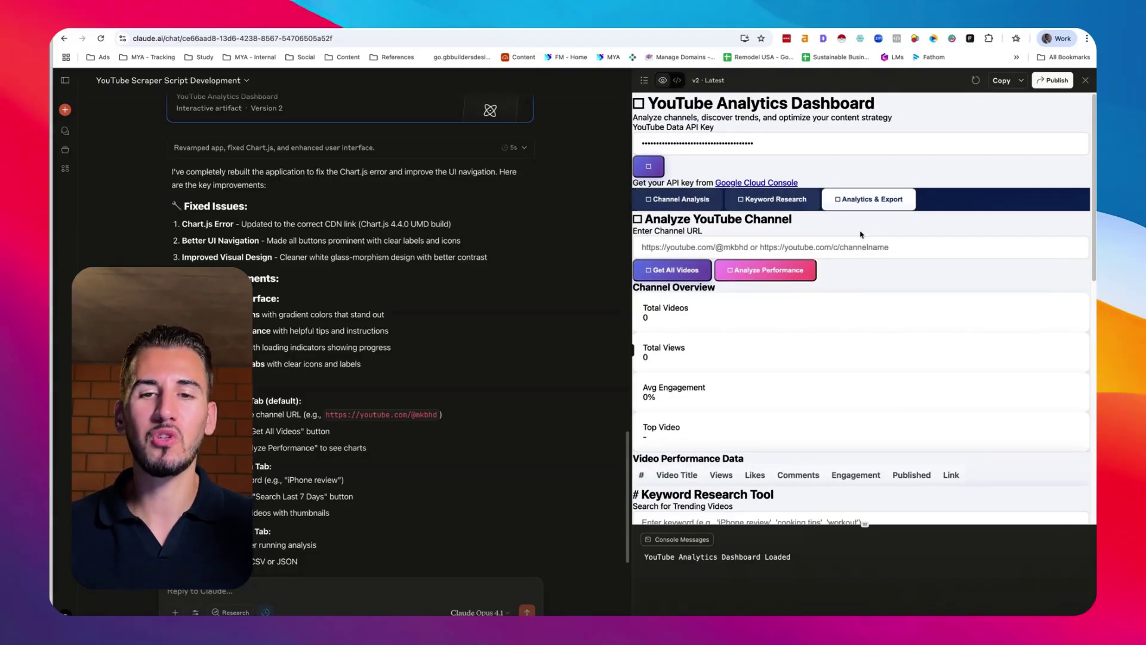
# Step: Search gpt-5 under Keyword Research for the last 7 days and select the resulting 'Failed to fetch' error
pyautogui.scroll(-1, 795, 261)
pyautogui.click(775, 191)
pyautogui.scroll(-1, 717, 268)
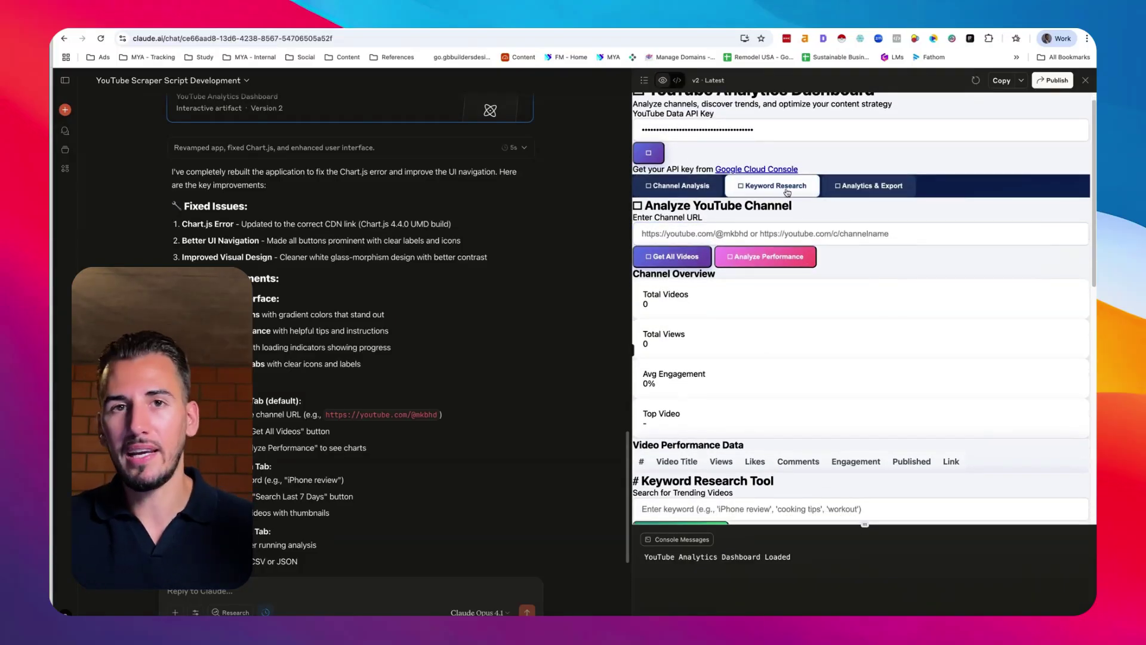
pyautogui.scroll(-5, 679, 309)
pyautogui.click(637, 361)
pyautogui.write('gp')
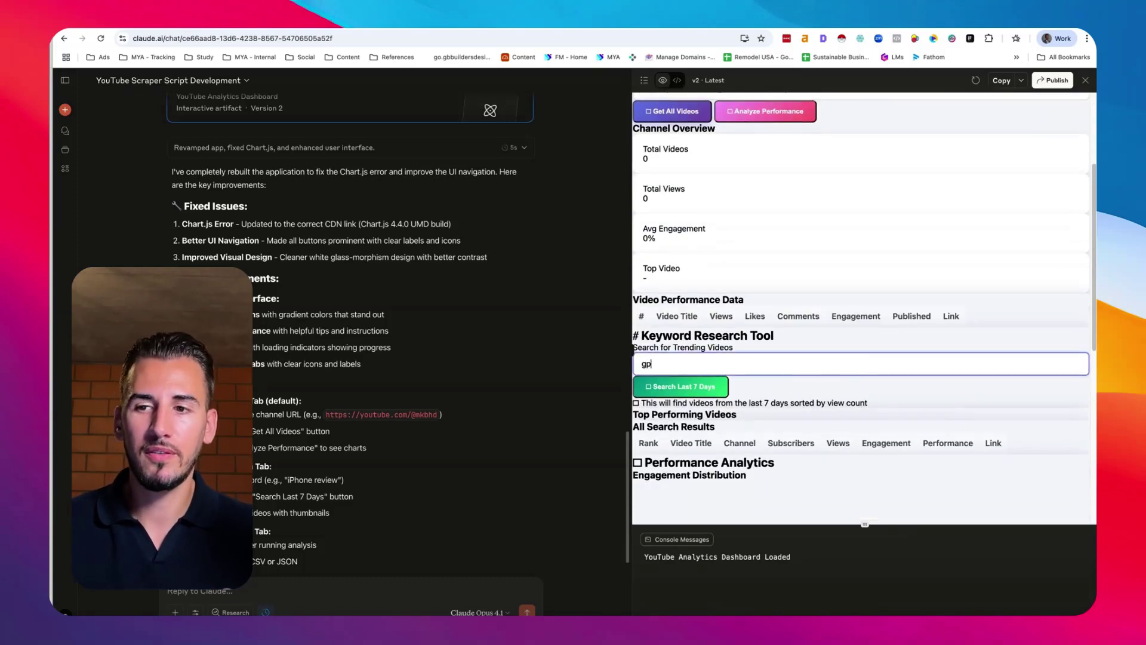
pyautogui.write('t-5')
pyautogui.click(681, 386)
pyautogui.tripleClick(743, 574)
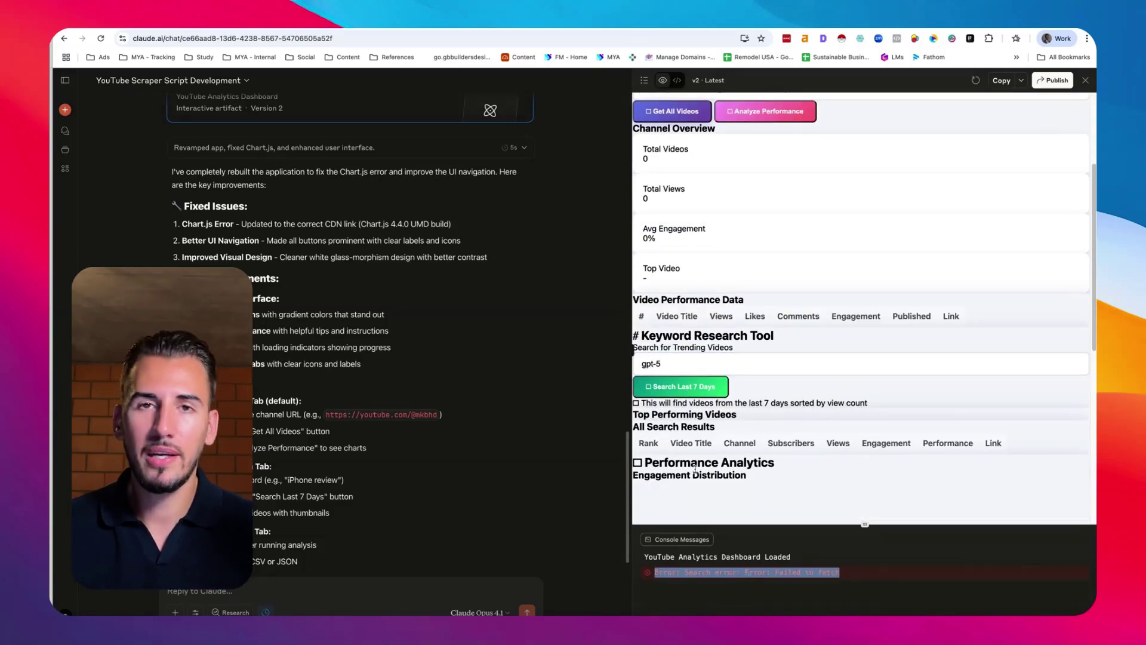
pyautogui.scroll(2, 671, 393)
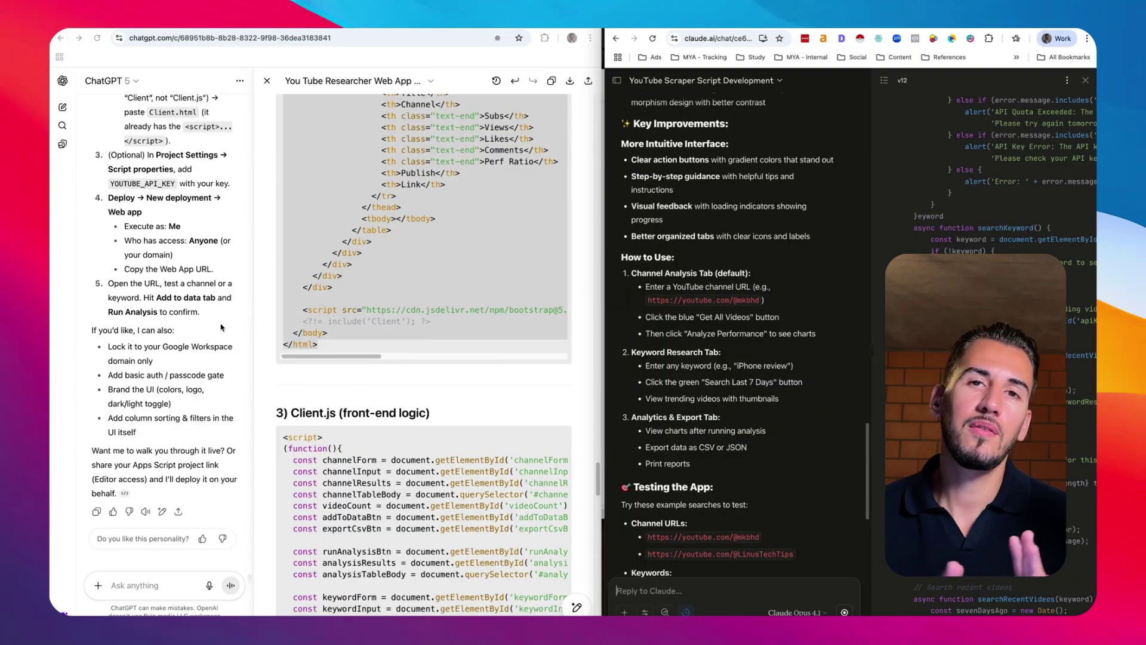
pyautogui.scroll(2, 221, 327)
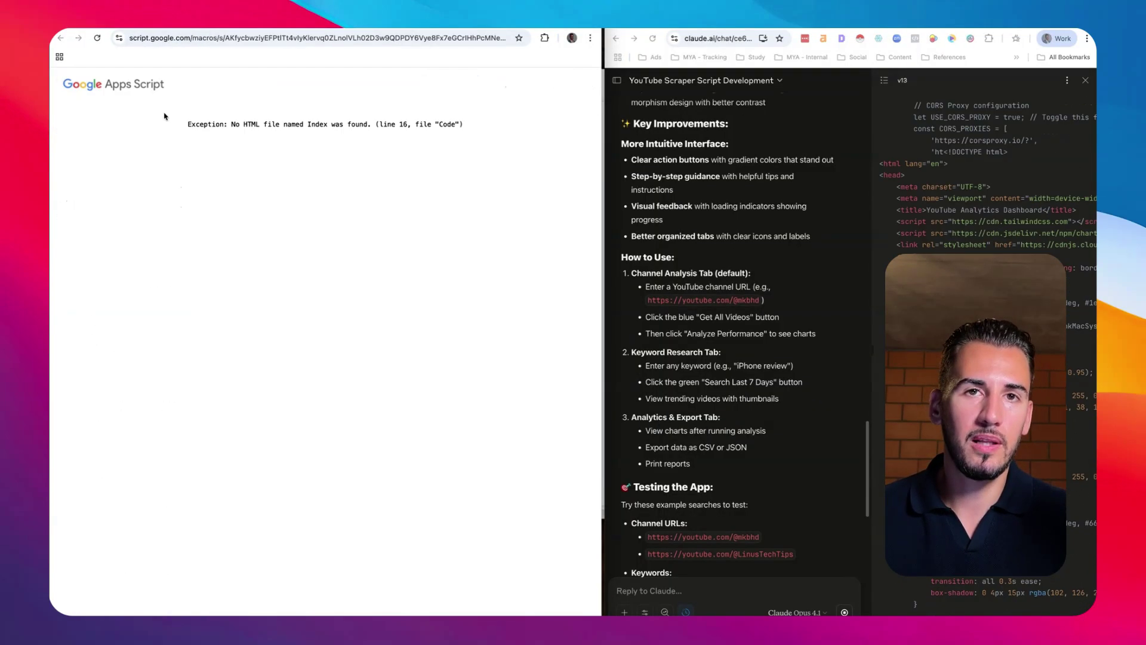
# Step: Highlight the web app's 'No HTML file named Index was found' exception message
pyautogui.moveTo(187, 124); pyautogui.dragTo(466, 166)
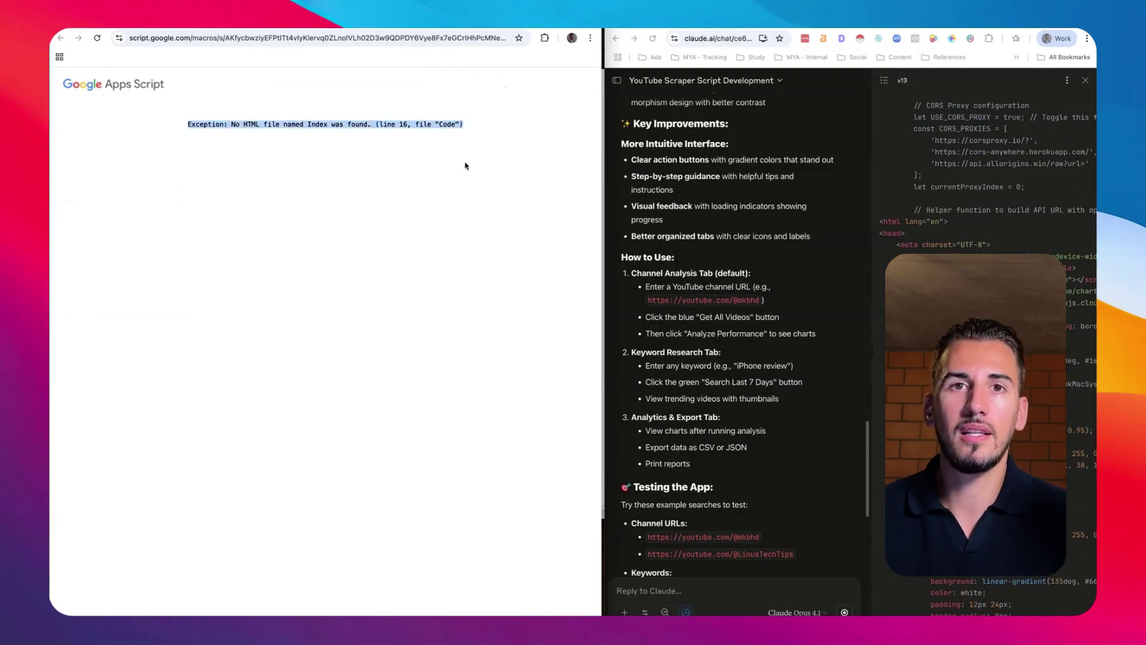